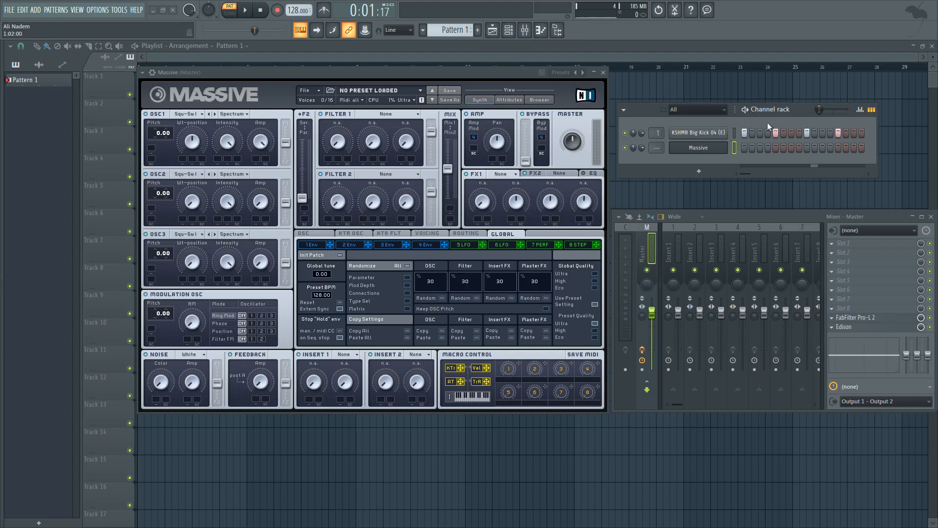
# - Route the Massive channel to mixer insert 2 and start a new, untitled sound
pyautogui.moveTo(657, 147); pyautogui.dragTo(657, 141)
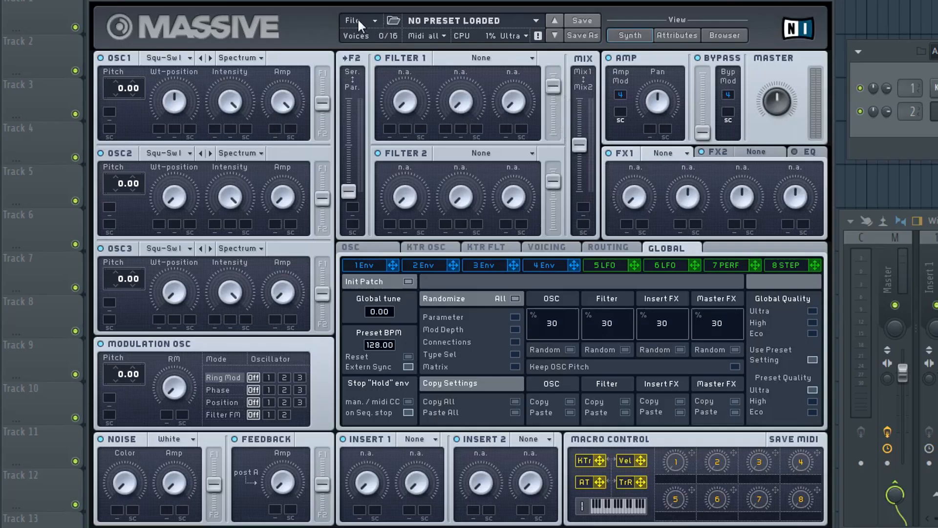
pyautogui.click(308, 88)
pyautogui.click(309, 89)
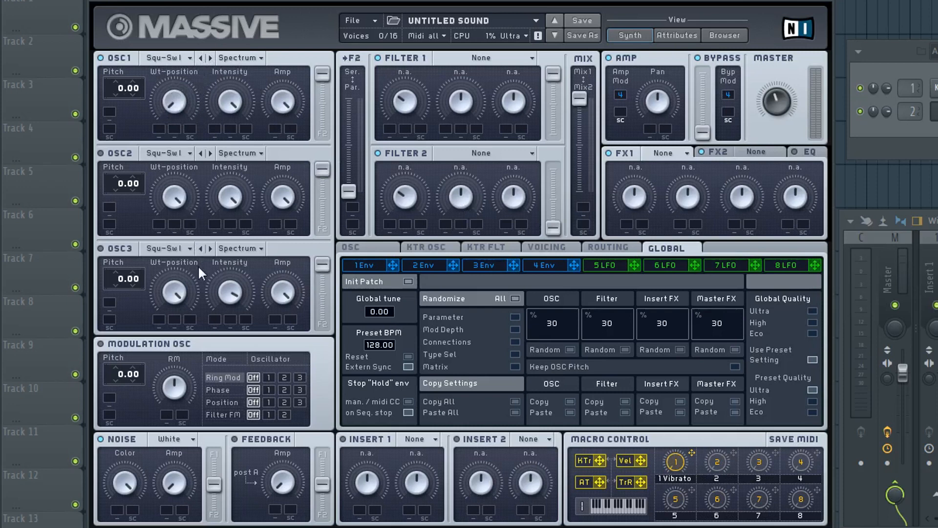
# - Turn OSC1's Wt-position fully up and give envelope 4 Env a shorter attack and a longer release
pyautogui.doubleClick(121, 103)
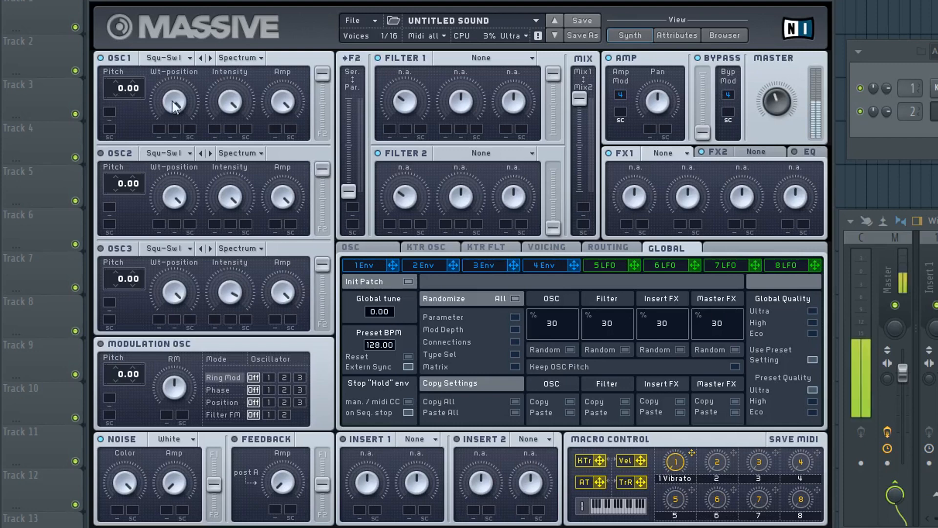
pyautogui.click(539, 265)
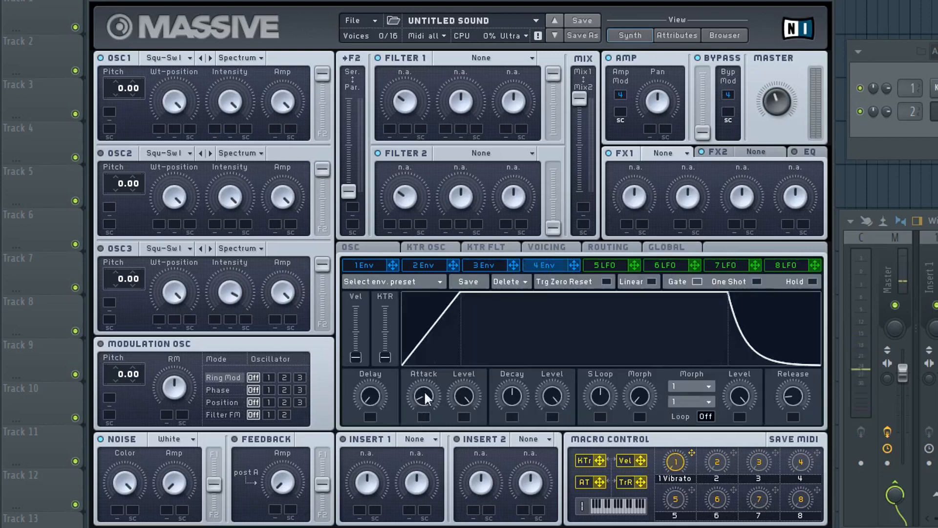
pyautogui.moveTo(424, 391); pyautogui.dragTo(407, 397)
pyautogui.moveTo(794, 397); pyautogui.dragTo(804, 384)
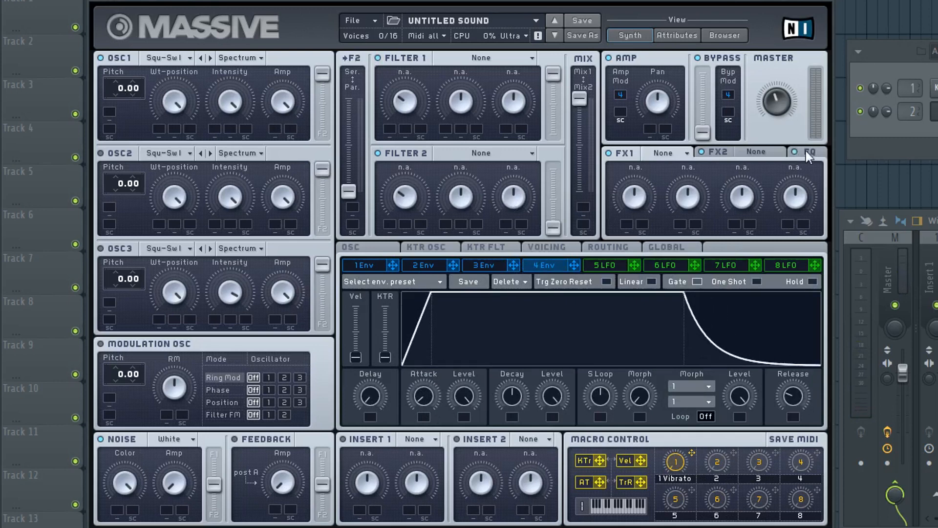
# - Load Reverb in the FX2 slot and set a low Dry/Wet amount
pyautogui.click(763, 150)
pyautogui.click(763, 152)
pyautogui.click(759, 163)
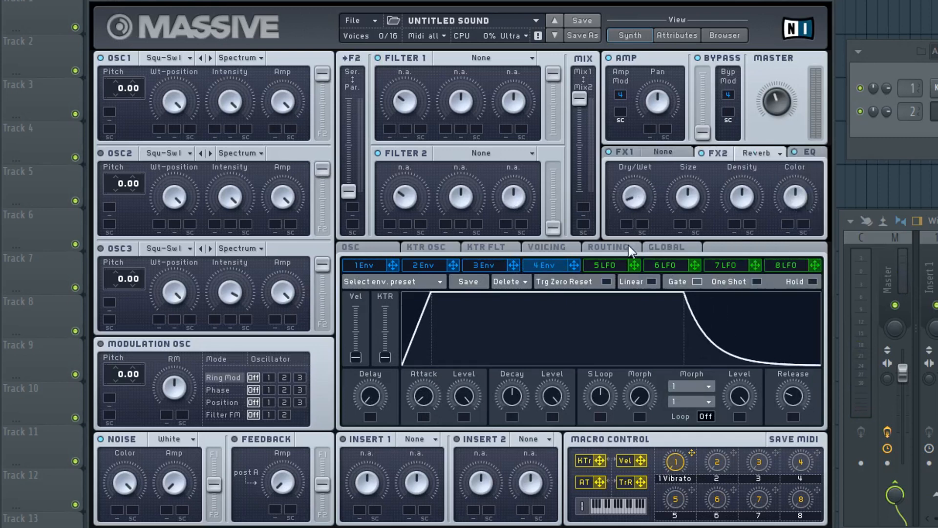
pyautogui.moveTo(636, 192); pyautogui.dragTo(638, 211)
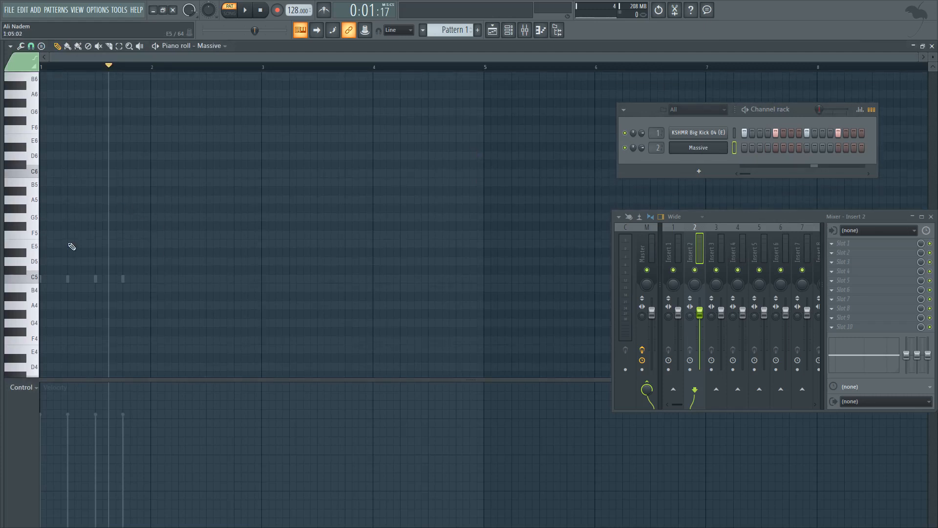
# - Draw a short E5 note at the start of Massive's piano roll
pyautogui.click(63, 245)
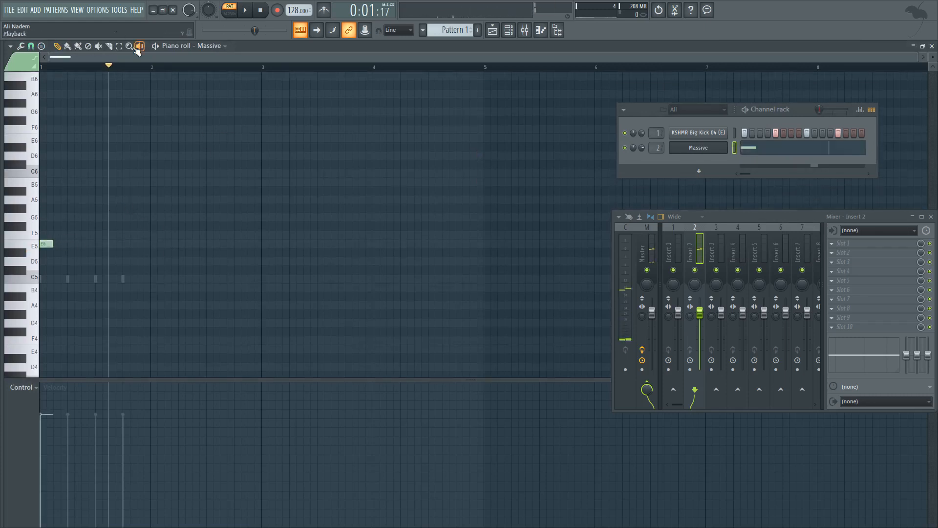
# - Fill the first eight bars of Track 3 with Pattern 1 and place a four-bar Pattern 2 clip on Track 4
pyautogui.press('F5')
pyautogui.moveTo(147, 140); pyautogui.dragTo(346, 145)
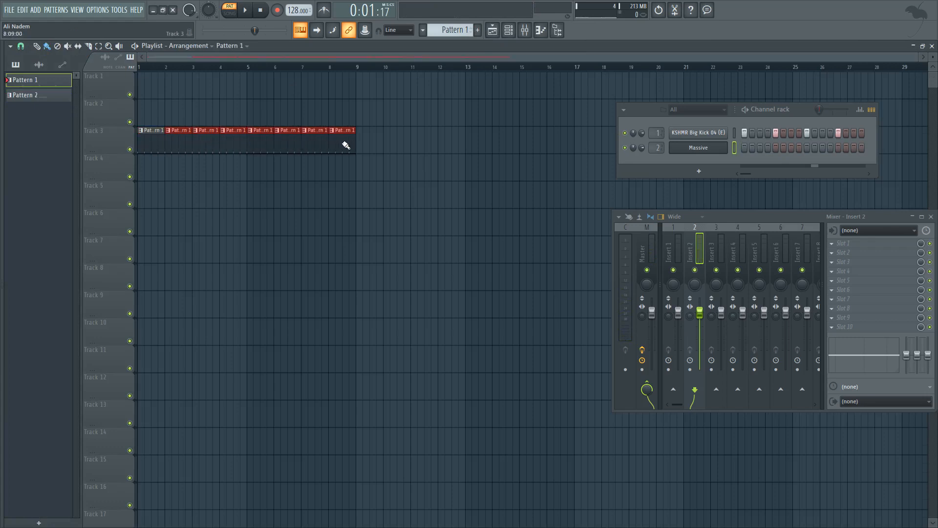
pyautogui.click(49, 95)
pyautogui.click(155, 169)
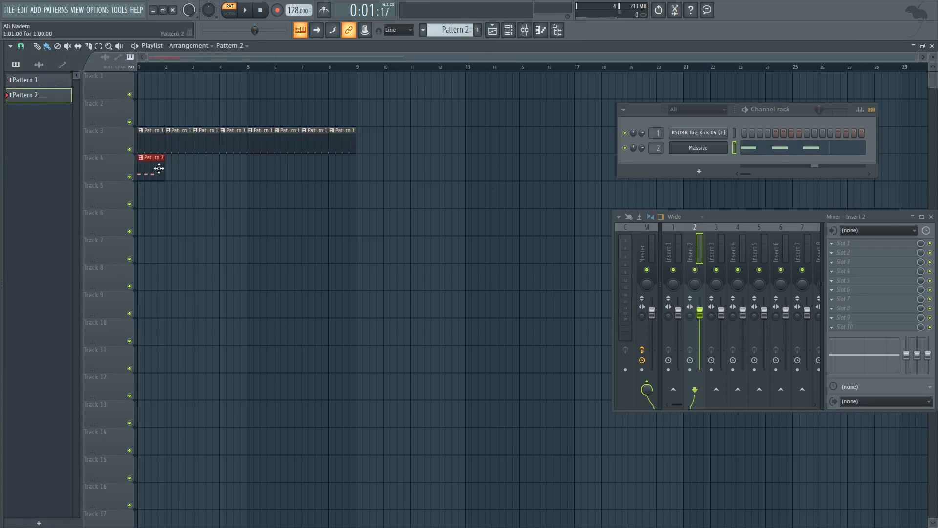
pyautogui.moveTo(165, 168); pyautogui.dragTo(241, 175)
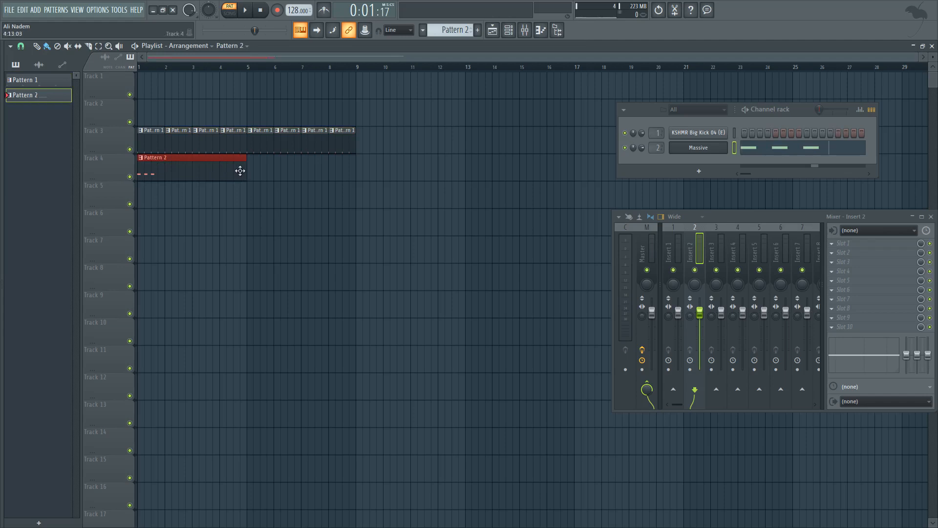
# - Edit Pattern 2's Massive notes so F6 and D6 follow the opening E5, and delete the extra E5 note
pyautogui.doubleClick(240, 171)
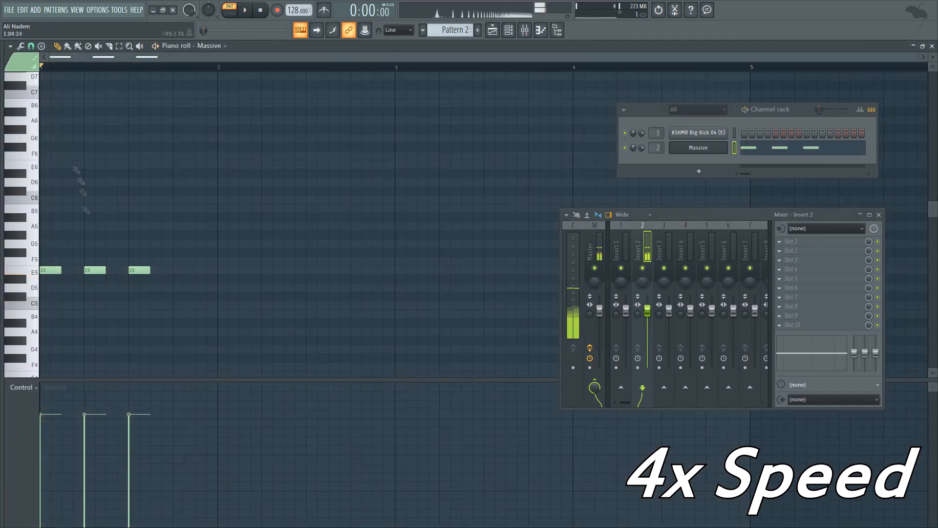
pyautogui.moveTo(91, 270); pyautogui.dragTo(94, 155)
pyautogui.moveTo(89, 155); pyautogui.dragTo(79, 155)
pyautogui.click(99, 191)
pyautogui.click(122, 172)
pyautogui.moveTo(99, 192); pyautogui.dragTo(133, 164)
pyautogui.rightClick(139, 269)
# - Add E6 notes to the second half of bar 1, using a finer snap for the short repeated ones
pyautogui.click(30, 46)
pyautogui.click(42, 128)
pyautogui.scroll(3, 75, 146)
pyautogui.click(246, 165)
pyautogui.moveTo(263, 165); pyautogui.dragTo(246, 165)
pyautogui.click(267, 165)
pyautogui.click(31, 46)
pyautogui.click(42, 109)
pyautogui.click(254, 165)
pyautogui.click(31, 46)
pyautogui.click(291, 165)
pyautogui.scroll(-3, 295, 188)
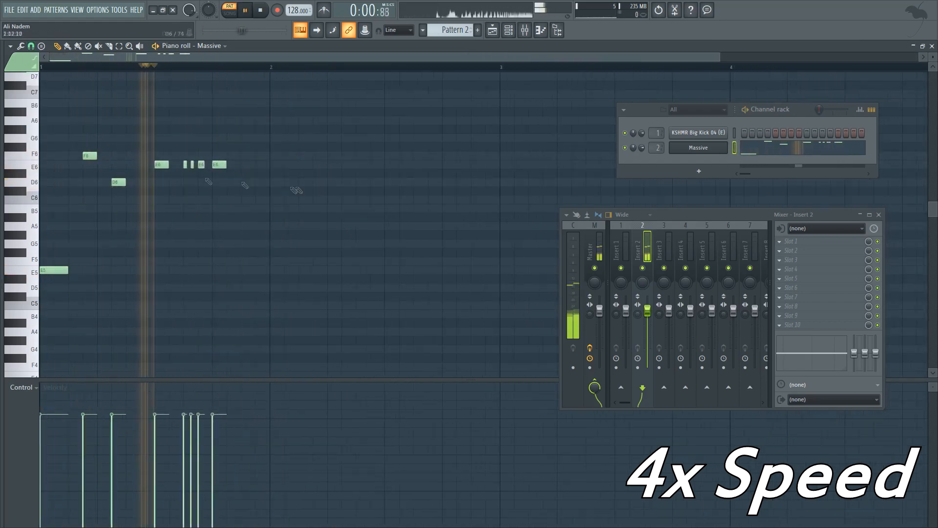
# - Duplicate the bar 1 phrase into bar 2 and lower its last two notes to C6 and B5
pyautogui.click(248, 165)
pyautogui.moveTo(267, 132); pyautogui.dragTo(284, 270)
pyautogui.keyDown('ctrl'); pyautogui.click(182, 68); pyautogui.keyUp('ctrl')
pyautogui.scroll(3, 484, 171)
pyautogui.press('space')
pyautogui.moveTo(428, 165); pyautogui.dragTo(428, 200)
pyautogui.moveTo(475, 165); pyautogui.dragTo(477, 212)
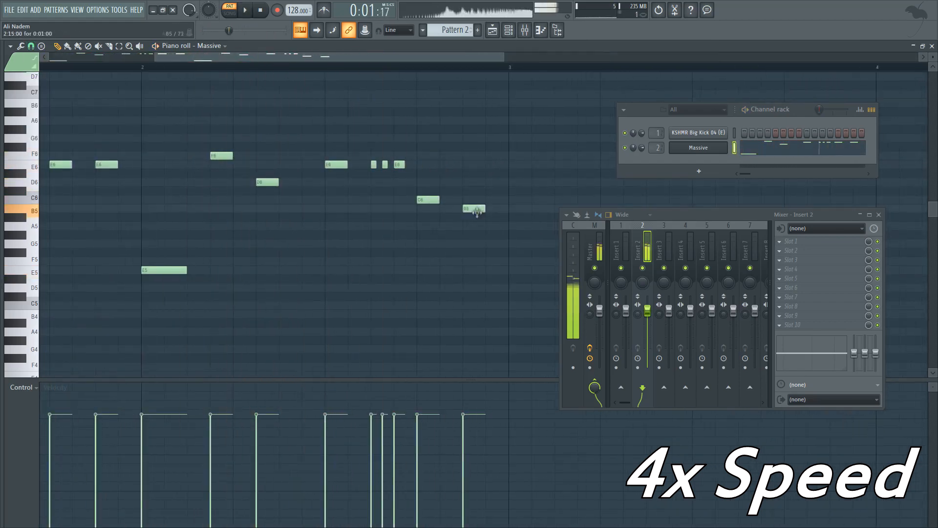
# - Play back the melody and set Massive's Filter 1 type to Daft
pyautogui.press('space')
pyautogui.press('space')
pyautogui.click(698, 148)
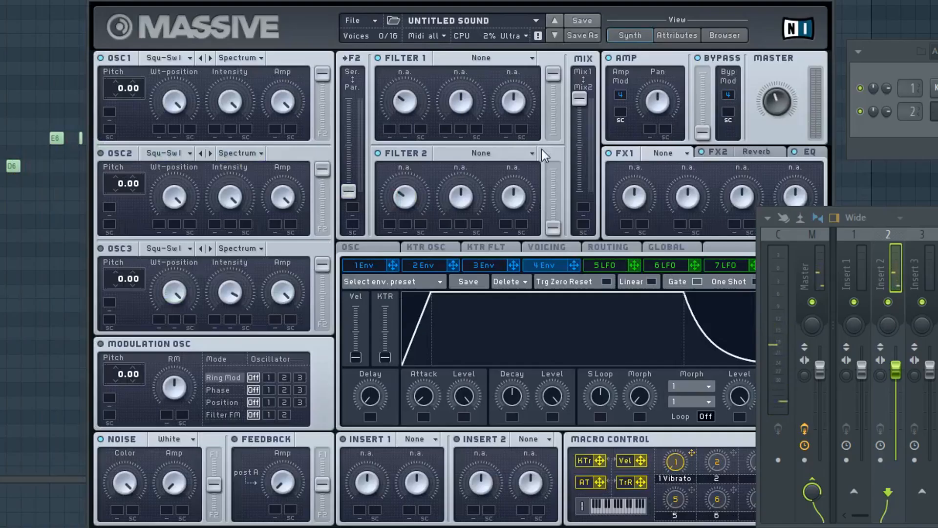
pyautogui.click(470, 57)
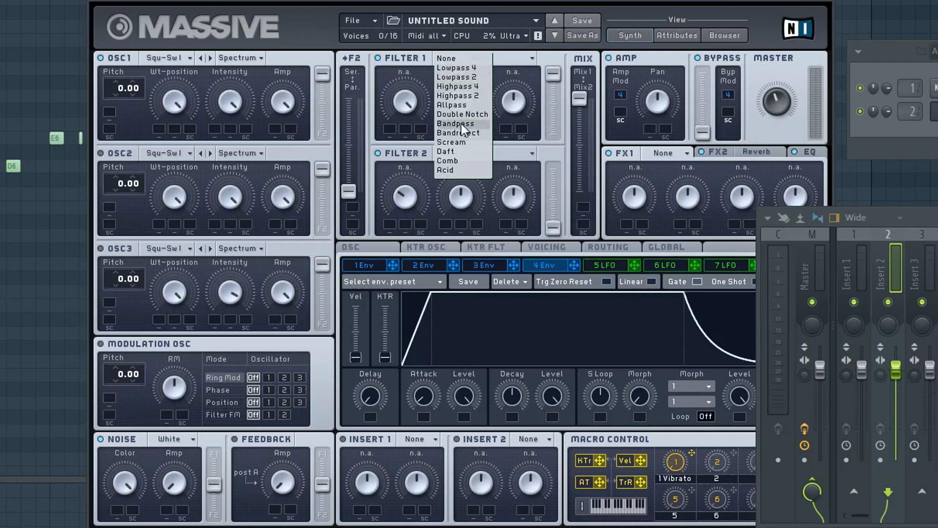
pyautogui.click(460, 153)
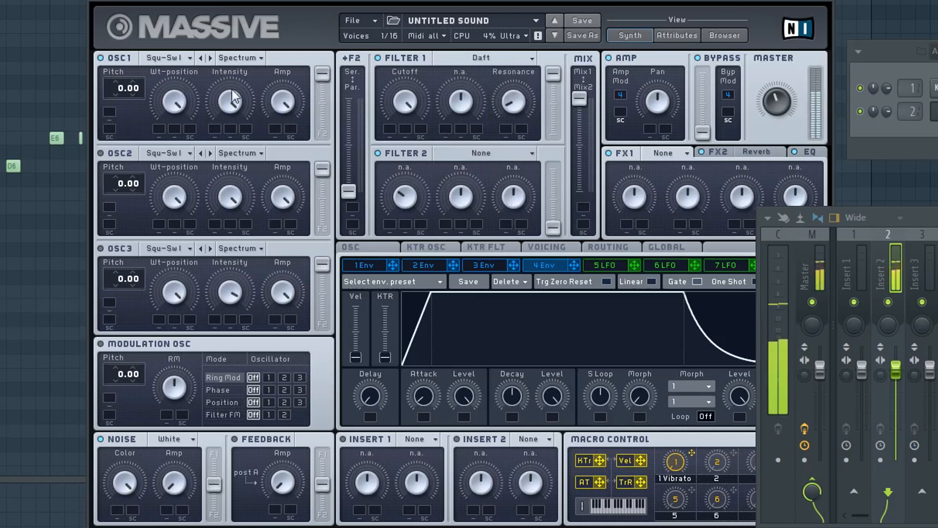
# - Enable OSC2 with Wt-position fully down and pitch at -12.00, leaving OSC1's pitch at 0.00
pyautogui.moveTo(119, 82); pyautogui.dragTo(119, 87)
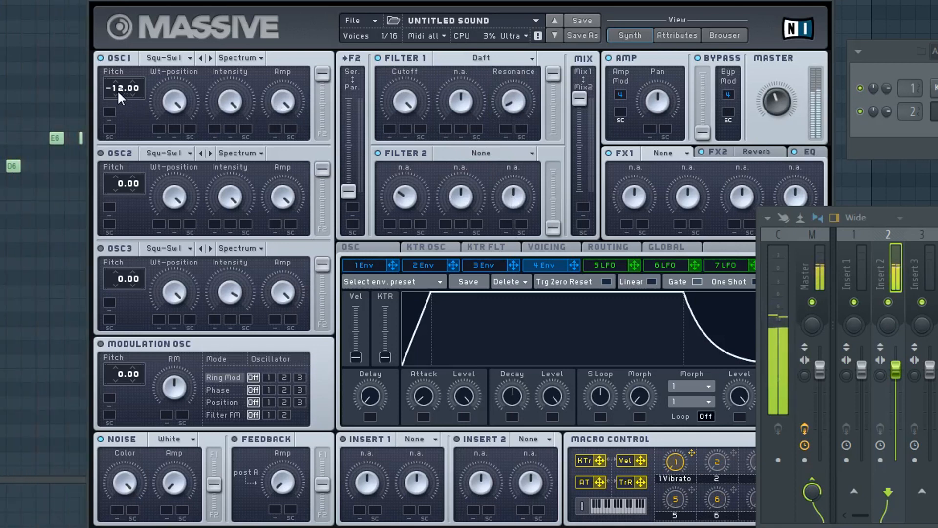
pyautogui.click(101, 153)
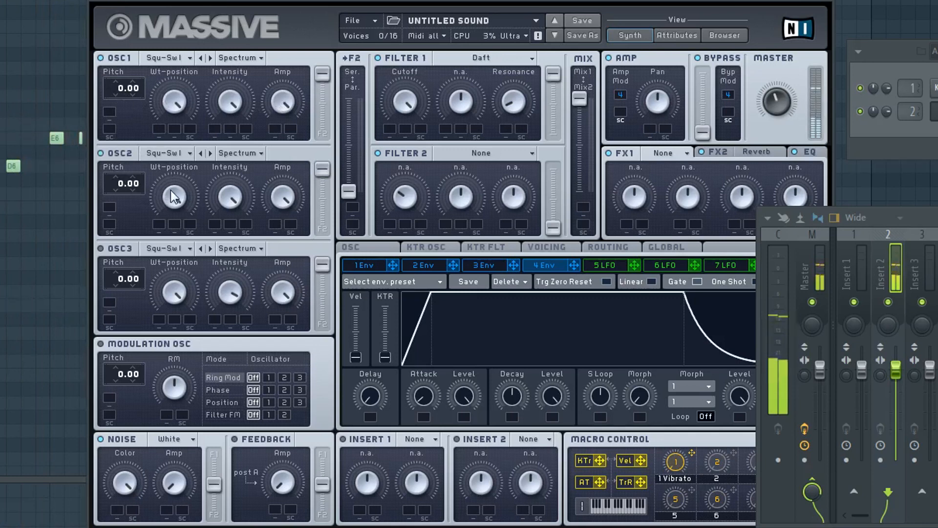
pyautogui.moveTo(174, 195); pyautogui.dragTo(197, 363)
pyautogui.moveTo(137, 180); pyautogui.dragTo(124, 214)
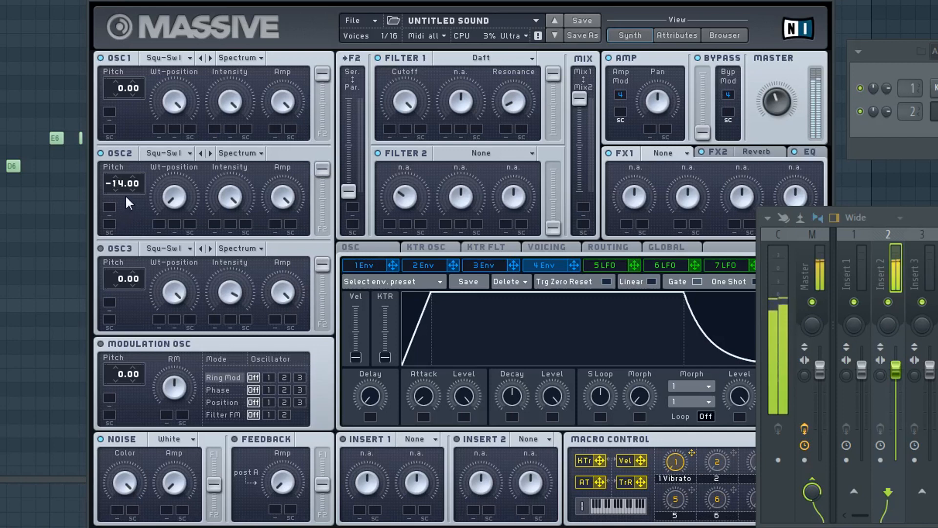
pyautogui.moveTo(116, 86); pyautogui.dragTo(119, 97)
pyautogui.moveTo(119, 180); pyautogui.dragTo(139, 166)
pyautogui.doubleClick(120, 88)
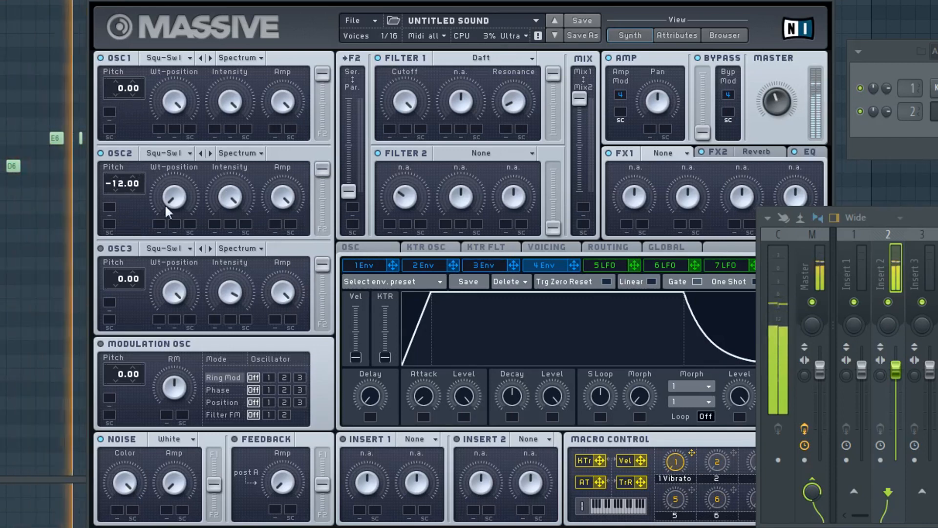
# - Set the voicing to Monophon with 2 Unisono voices and turn on a wide Pan Position spread
pyautogui.click(545, 246)
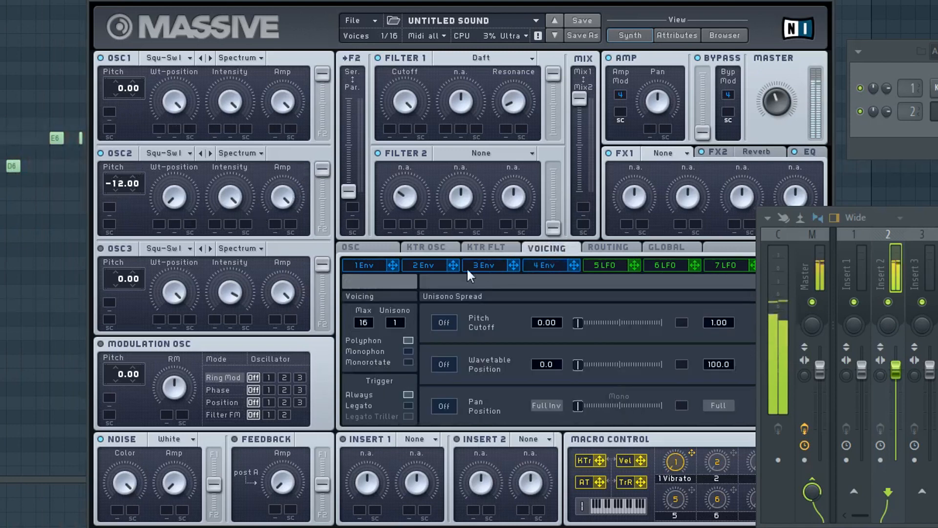
pyautogui.click(406, 350)
pyautogui.moveTo(401, 318); pyautogui.dragTo(403, 317)
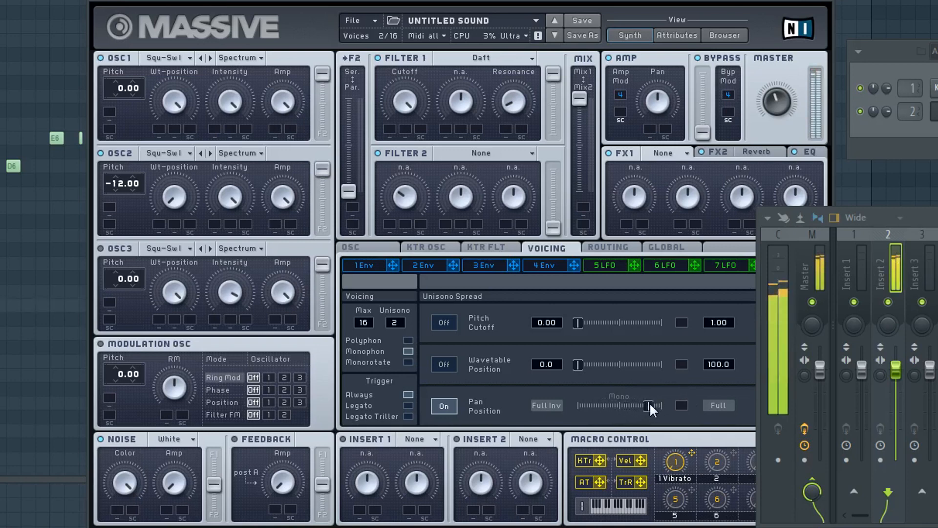
pyautogui.moveTo(649, 405); pyautogui.dragTo(652, 405)
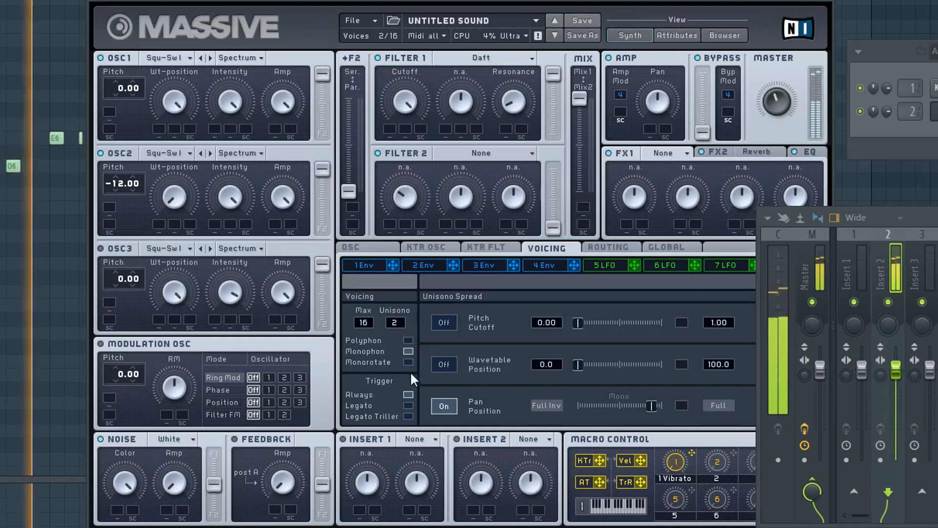
# - Set the oscillator glide to Rate mode with a short glide time
pyautogui.click(369, 248)
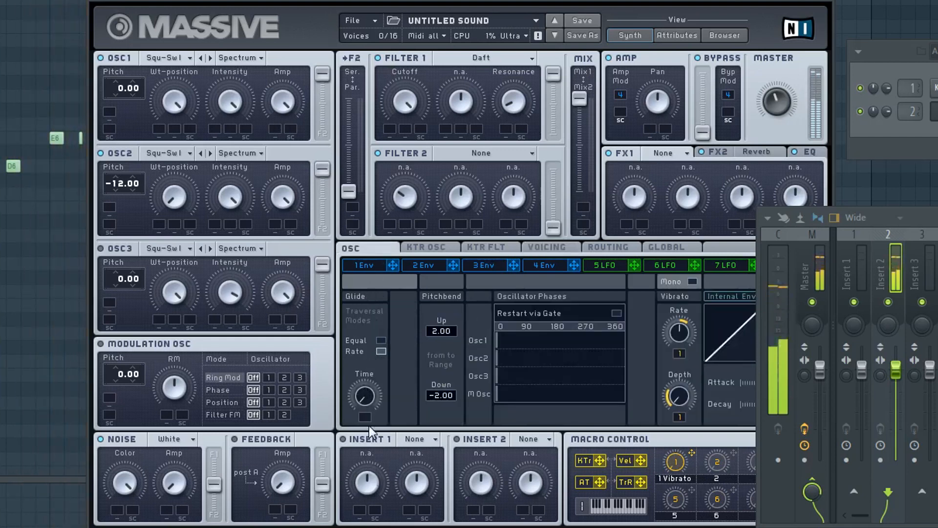
pyautogui.click(382, 351)
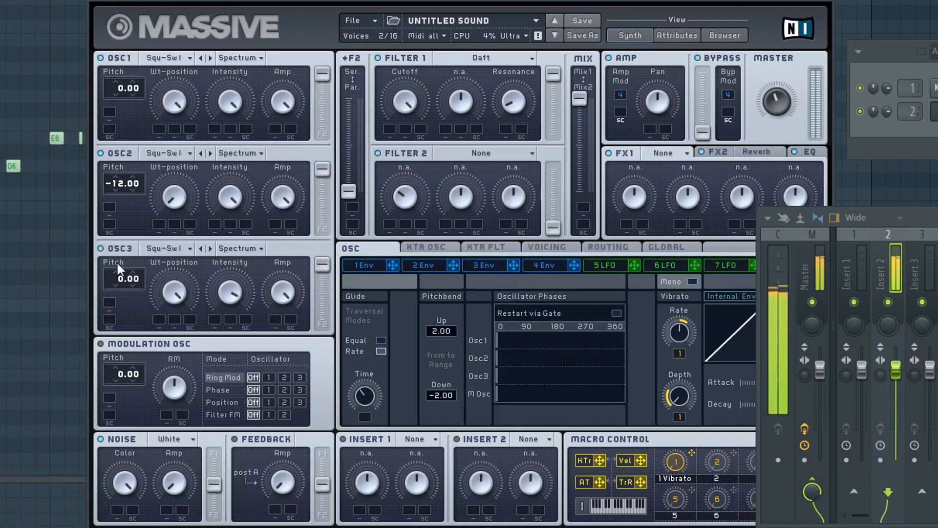
# - Set OSC3's pitch to -24.00 and switch its wavetable to Additiv V
pyautogui.moveTo(118, 273); pyautogui.dragTo(121, 283)
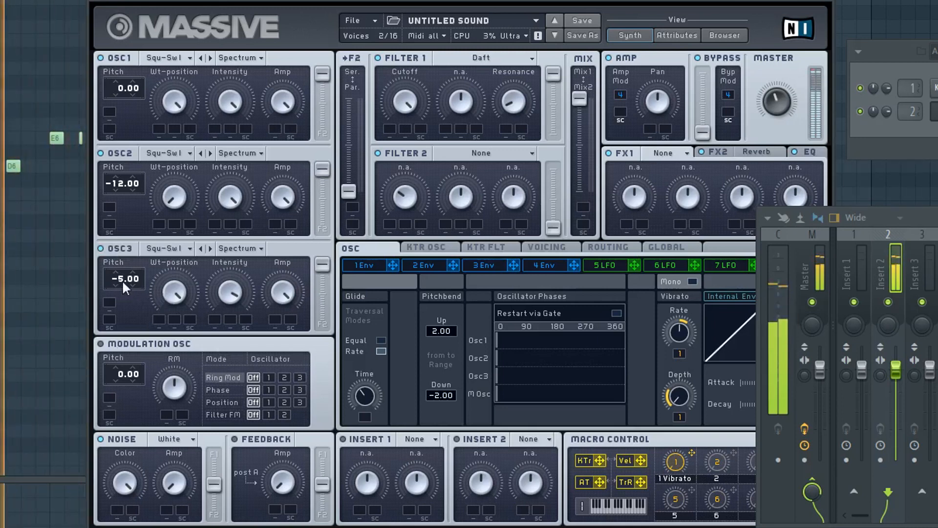
pyautogui.moveTo(122, 280); pyautogui.dragTo(127, 318)
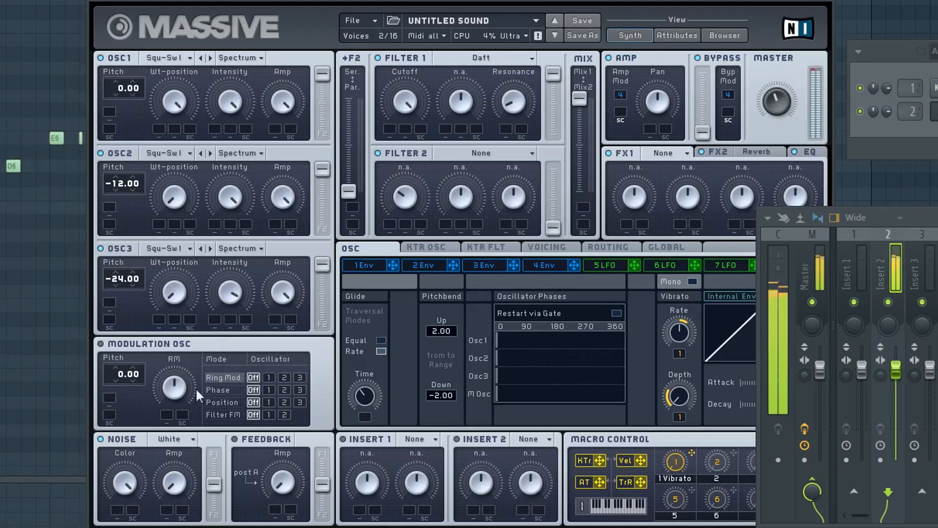
pyautogui.click(210, 248)
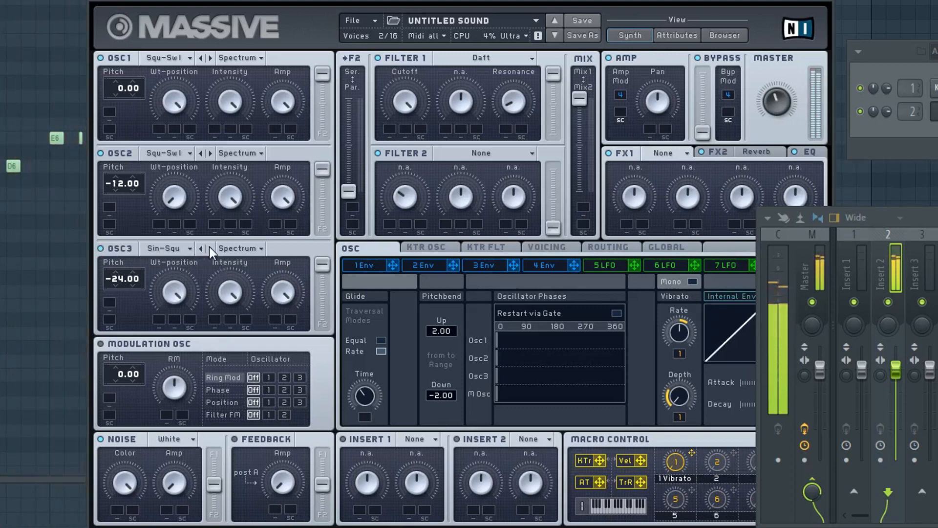
pyautogui.click(210, 248)
pyautogui.click(210, 248)
pyautogui.click(210, 248)
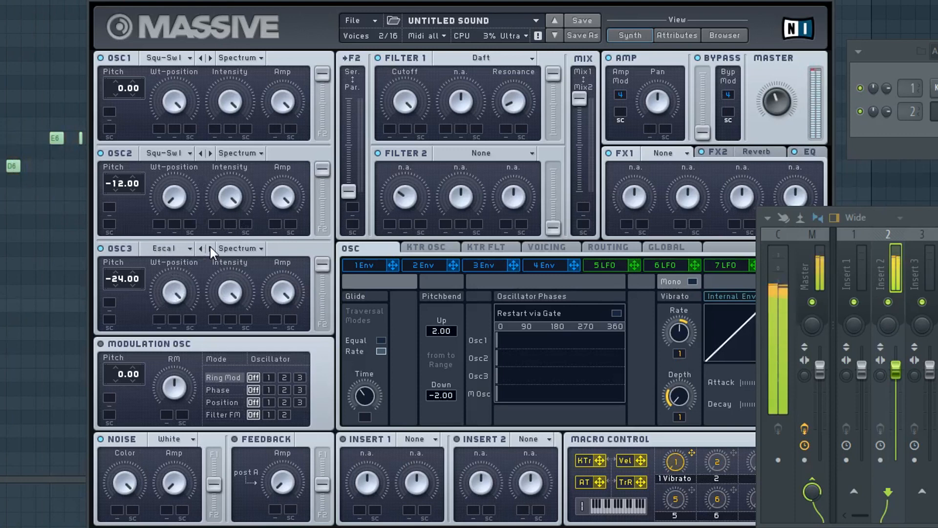
pyautogui.click(210, 248)
pyautogui.click(210, 247)
pyautogui.click(210, 248)
pyautogui.click(210, 248)
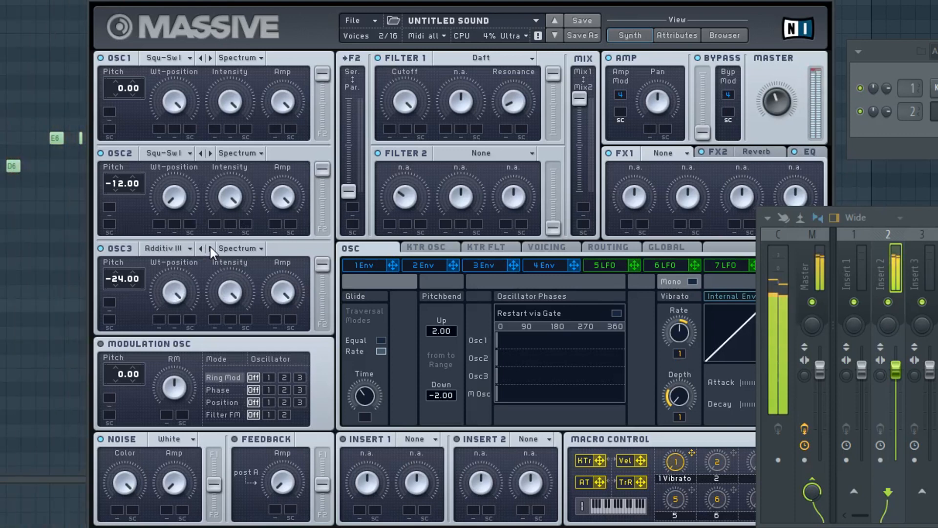
pyautogui.click(210, 248)
# - Route the noise oscillator fully to Filter 1 and raise its Amp slightly
pyautogui.moveTo(214, 484); pyautogui.dragTo(213, 454)
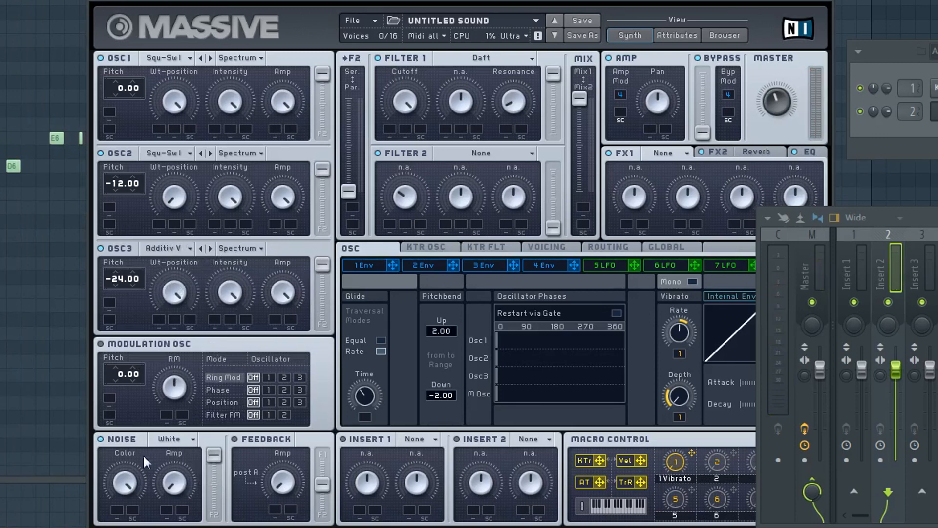
# - Assign 1 Env to every oscillator's pitch, with 12.00 for OSC1 to OSC3, and give it a short attack and minimum decay level
pyautogui.moveTo(393, 265); pyautogui.dragTo(105, 108)
pyautogui.moveTo(393, 265); pyautogui.dragTo(108, 207)
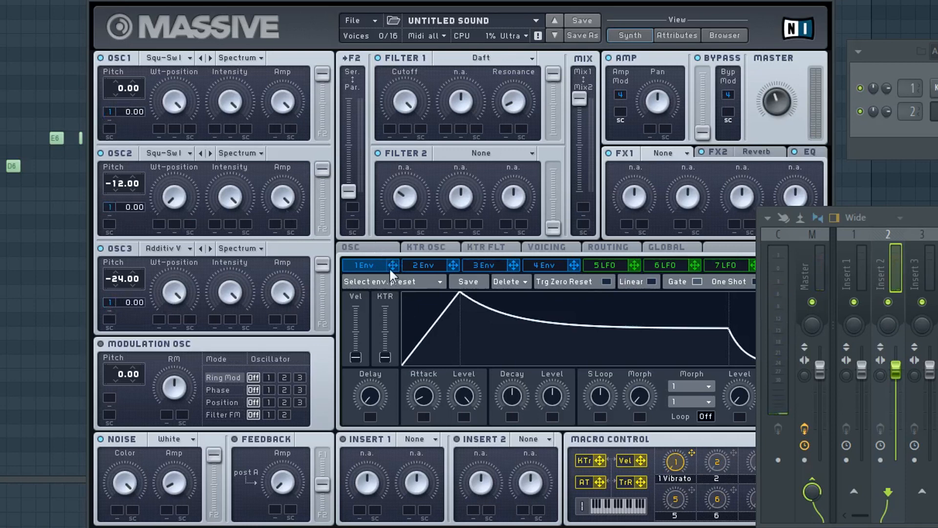
pyautogui.moveTo(393, 265); pyautogui.dragTo(108, 396)
pyautogui.moveTo(424, 396); pyautogui.dragTo(416, 404)
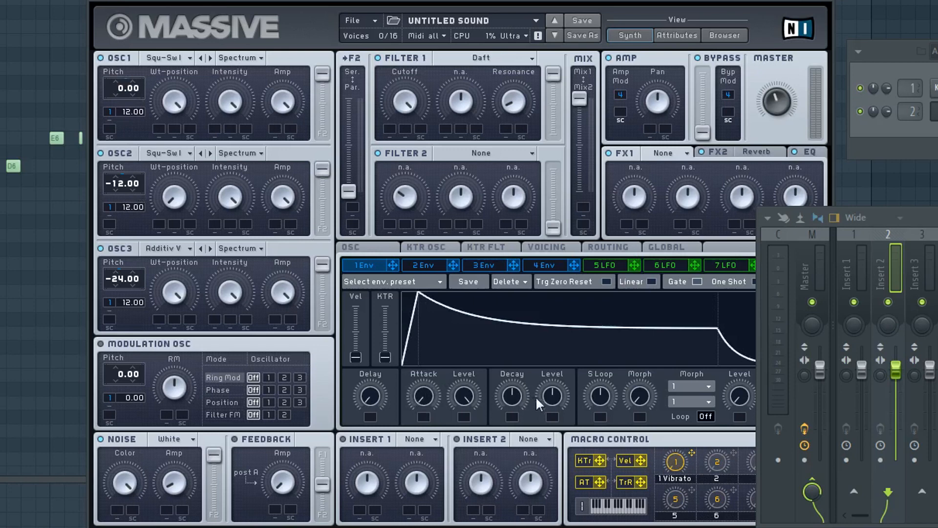
pyautogui.moveTo(551, 396); pyautogui.dragTo(517, 409)
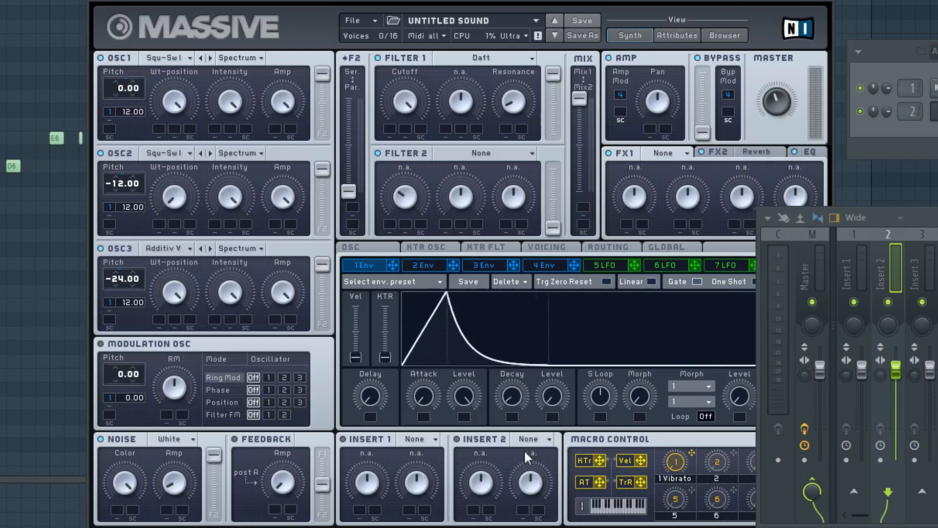
# - Fine-tune 1 Env's decay time by ear during playback, with the mixer moved clear of the envelope controls
pyautogui.moveTo(512, 397); pyautogui.dragTo(517, 363)
pyautogui.moveTo(520, 398); pyautogui.dragTo(515, 412)
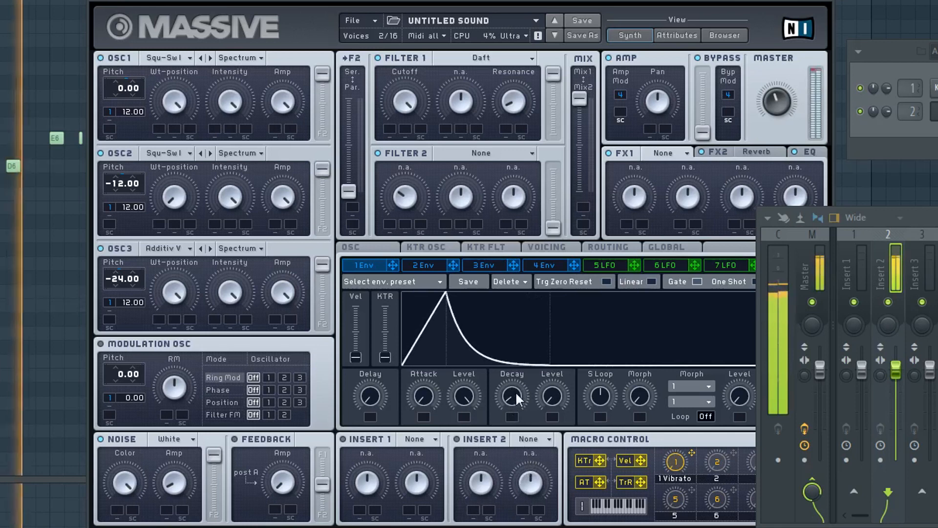
pyautogui.moveTo(517, 393); pyautogui.dragTo(518, 391)
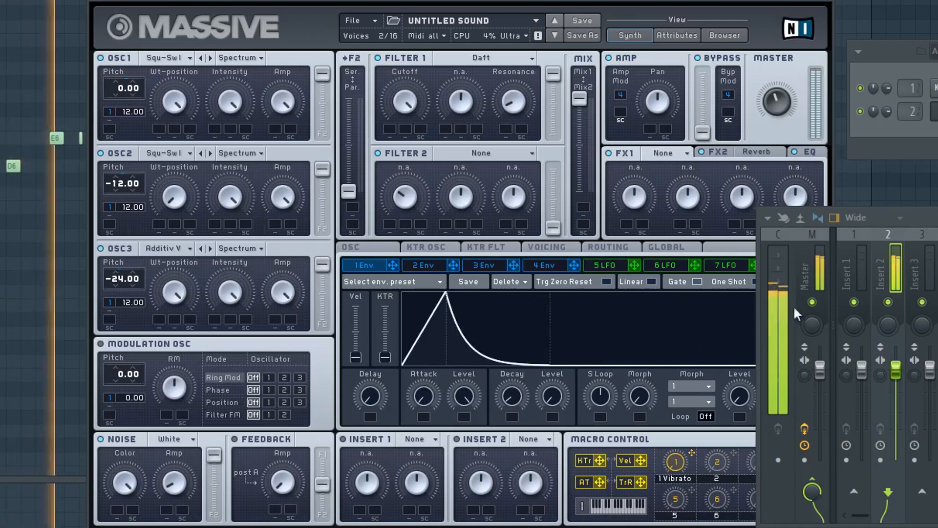
pyautogui.moveTo(910, 217); pyautogui.dragTo(936, 229)
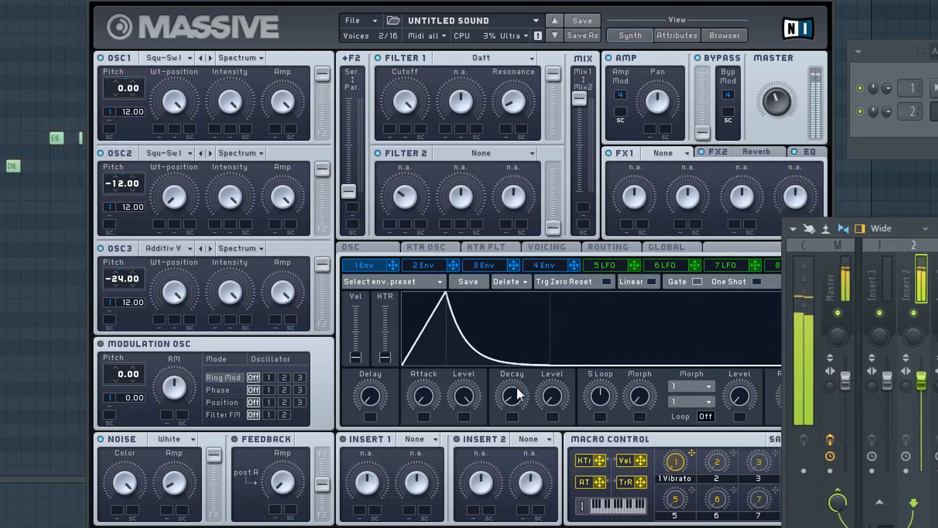
pyautogui.moveTo(516, 386); pyautogui.dragTo(518, 388)
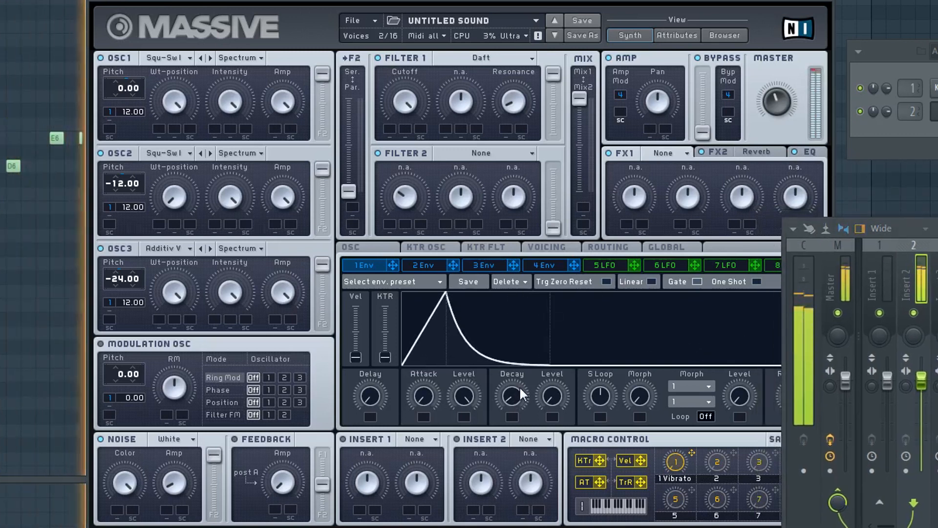
# - Shorten 4 Env's attack, lower its decay level slightly and adjust its release time
pyautogui.click(764, 146)
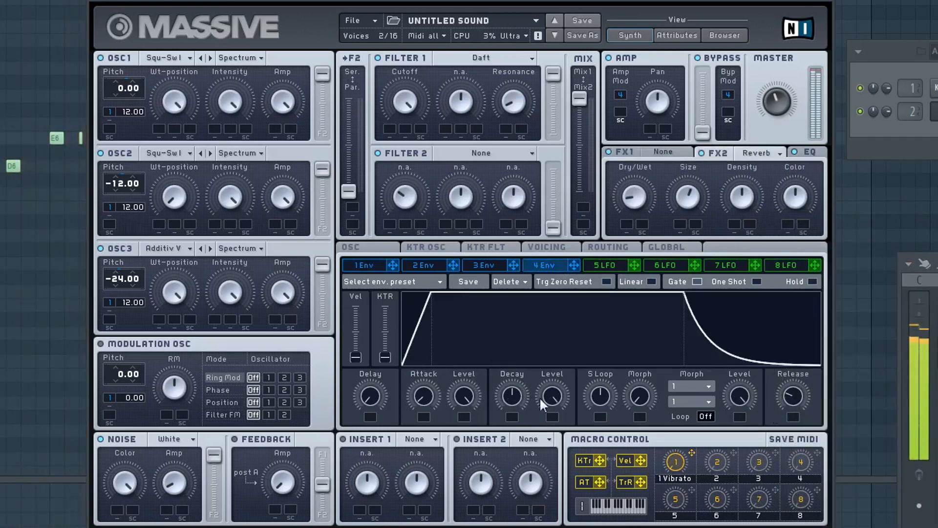
pyautogui.moveTo(417, 395); pyautogui.dragTo(417, 409)
pyautogui.moveTo(550, 395); pyautogui.dragTo(571, 403)
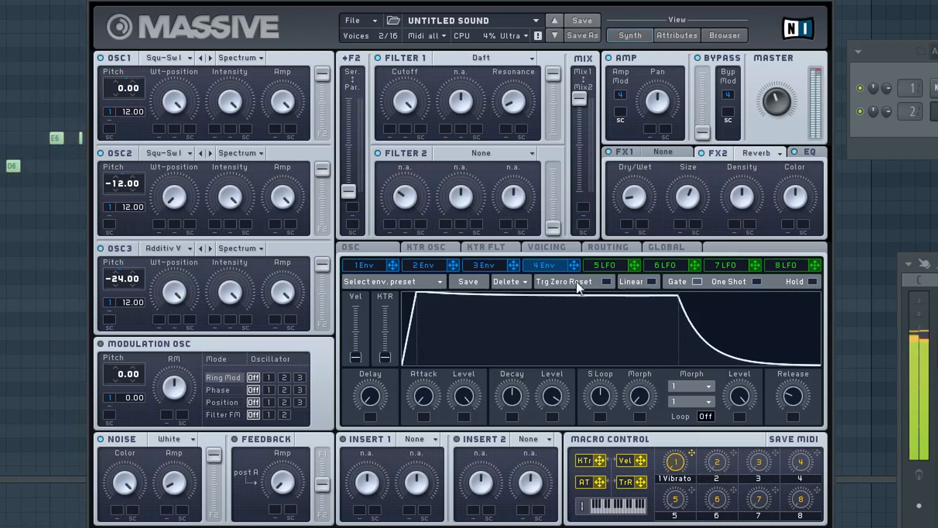
pyautogui.moveTo(800, 383); pyautogui.dragTo(802, 374)
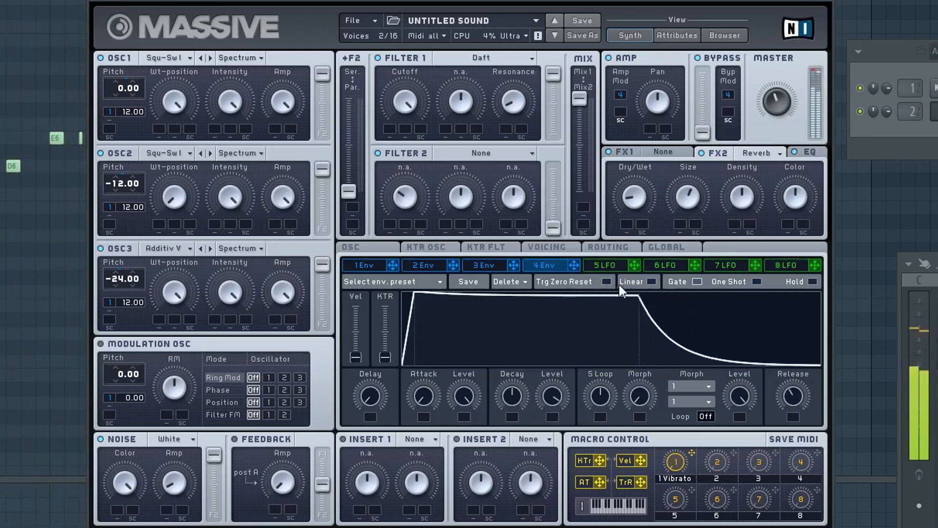
pyautogui.moveTo(796, 392); pyautogui.dragTo(799, 401)
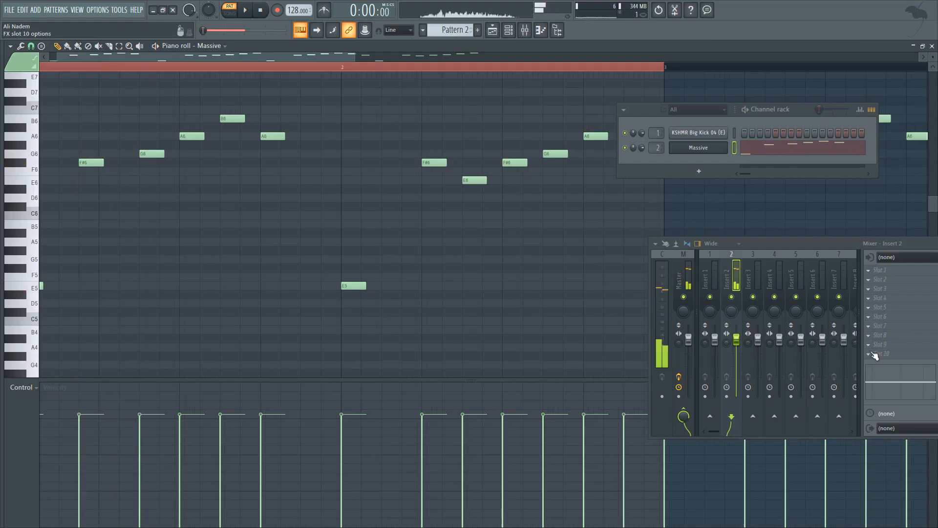
# - Load Kickstart into effect slot 10 of mixer Insert 2 with its default curve, and close its window
pyautogui.click(875, 353)
pyautogui.moveTo(839, 308)
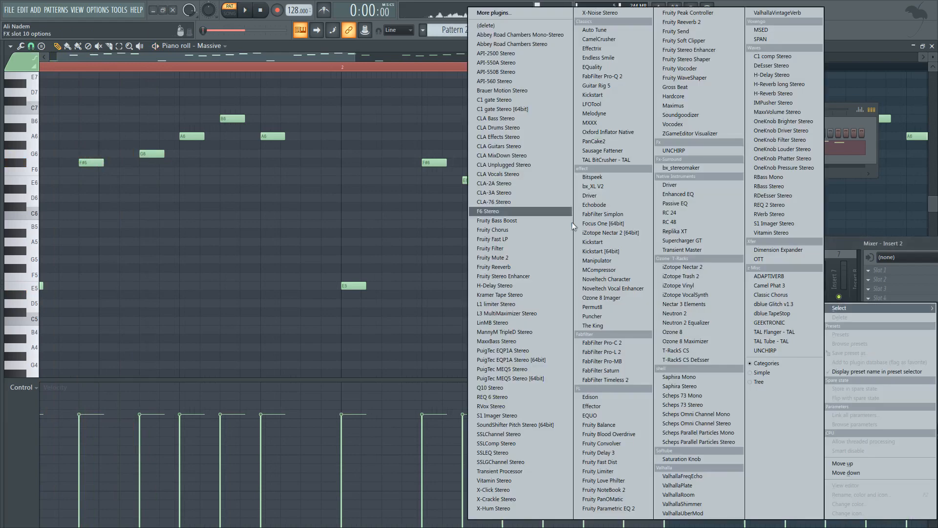
pyautogui.click(599, 93)
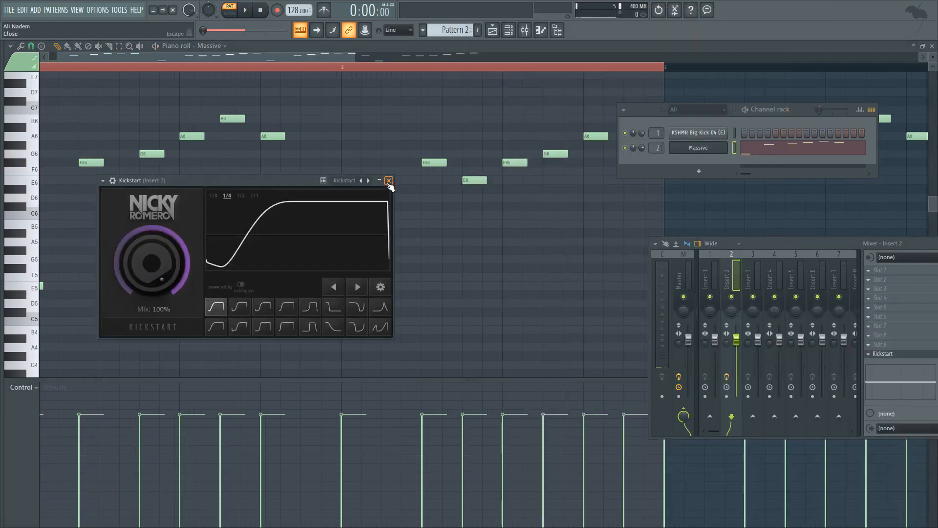
pyautogui.click(390, 182)
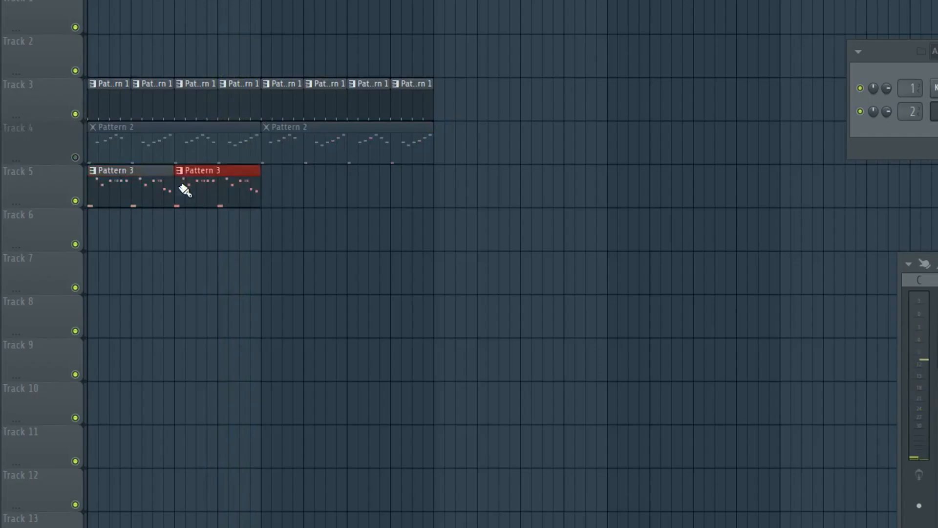
# - Repeat Pattern 3 along Track 5 to the end of the kick clips and play the arrangement
pyautogui.moveTo(184, 191); pyautogui.dragTo(456, 204)
pyautogui.press('space')
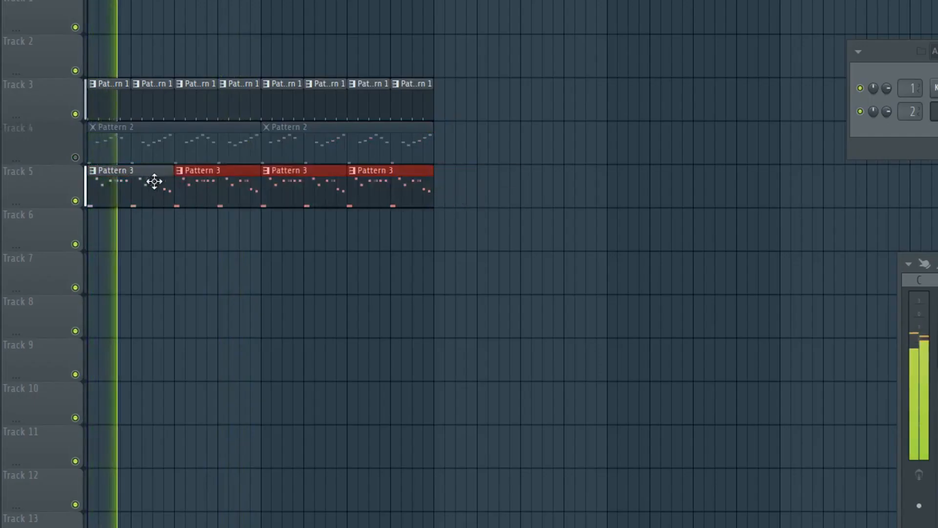
# - Phase-modulate OSC1 with the modulation oscillator at pitch -12.00, a slightly reduced Phase amount and 12.00 of 1 Env pitch modulation, with OSC1 at 0.00
pyautogui.click(936, 112)
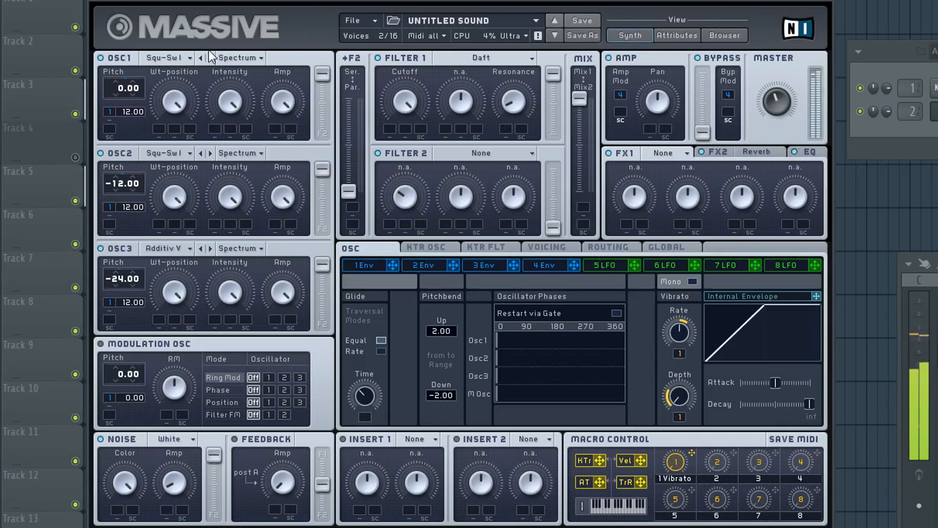
pyautogui.moveTo(136, 87)
pyautogui.mouseDown()
pyautogui.moveTo(147, 54)
pyautogui.moveTo(151, 83)
pyautogui.mouseUp()
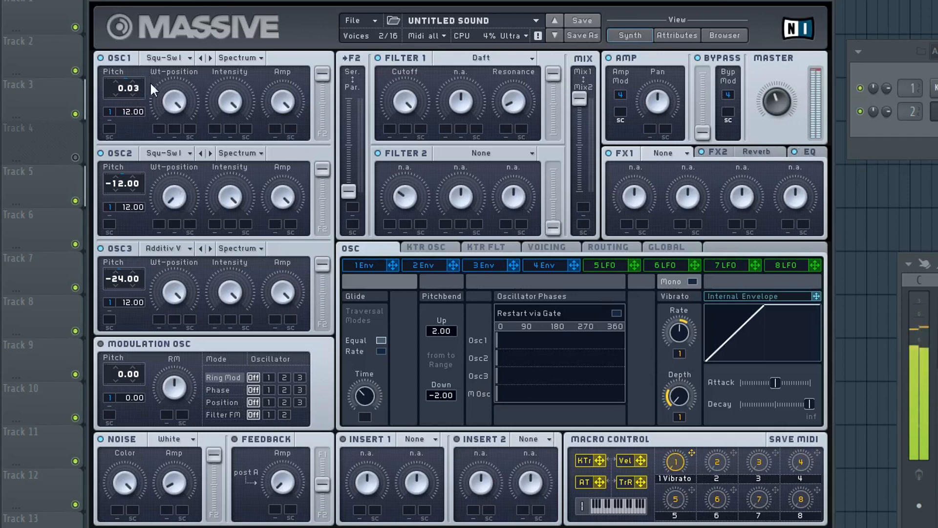
pyautogui.click(269, 389)
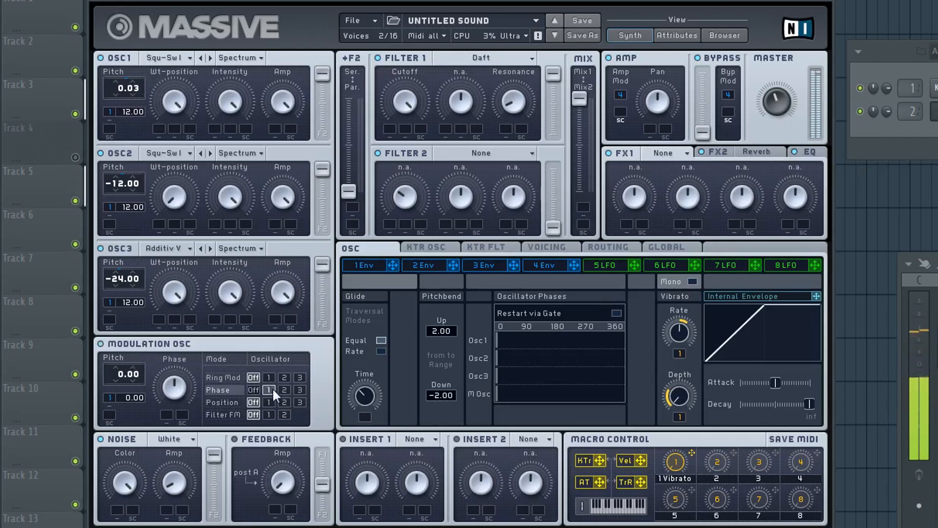
pyautogui.moveTo(121, 378); pyautogui.dragTo(121, 392)
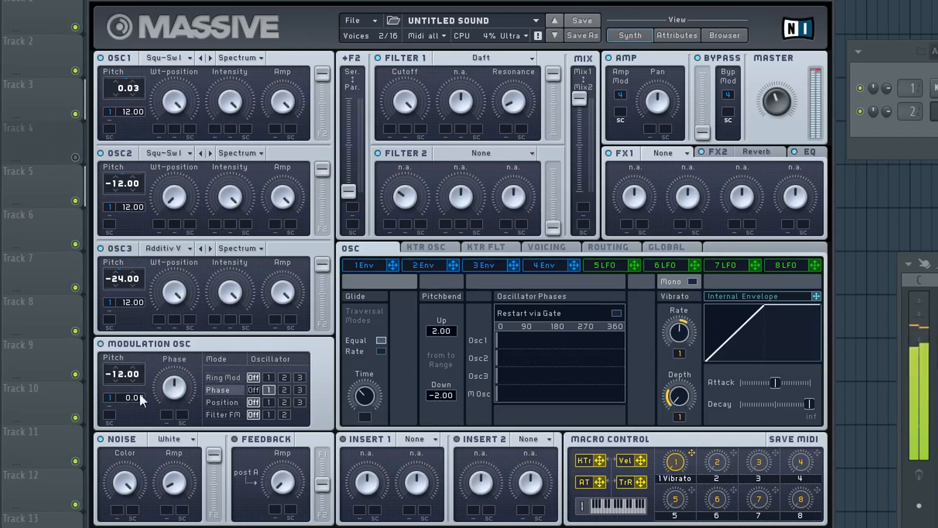
pyautogui.moveTo(178, 382); pyautogui.dragTo(178, 403)
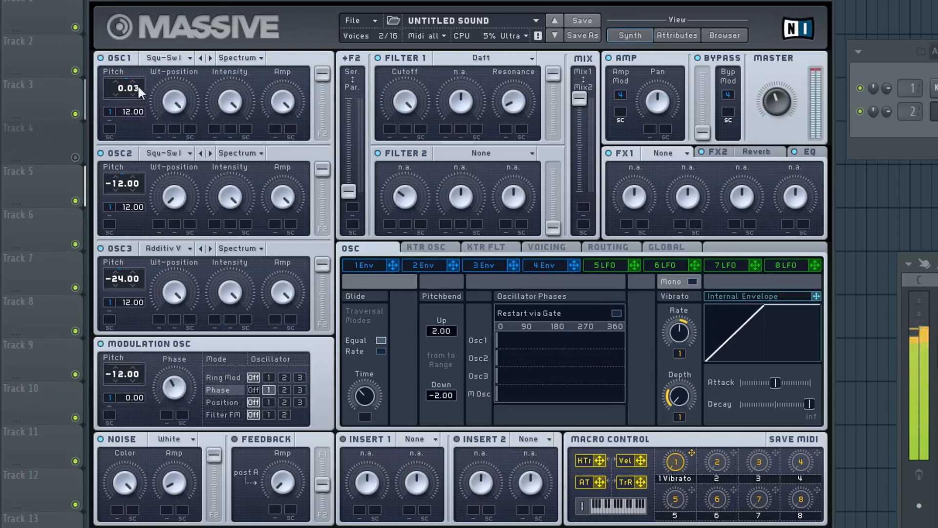
pyautogui.moveTo(138, 87); pyautogui.dragTo(138, 90)
pyautogui.moveTo(130, 398); pyautogui.dragTo(140, 375)
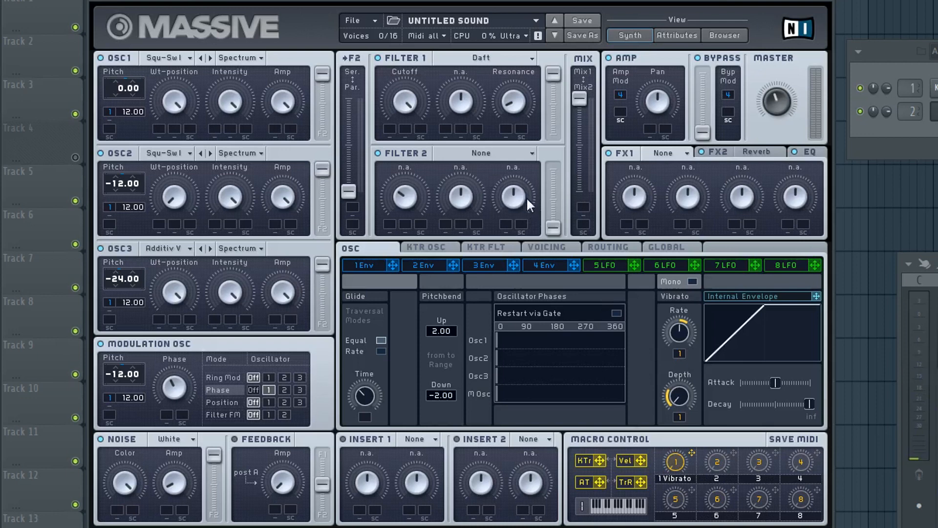
# - Try ring modulation on OSC1, OSC2 and OSC3 in turn with different RM amounts, and switch it off
pyautogui.click(269, 377)
pyautogui.press('space')
pyautogui.moveTo(175, 388); pyautogui.dragTo(165, 436)
pyautogui.click(284, 378)
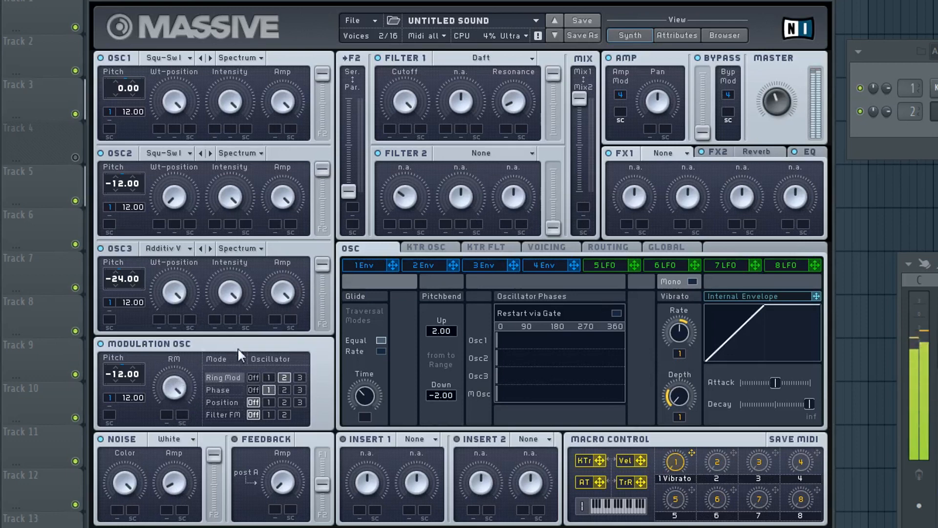
pyautogui.click(299, 376)
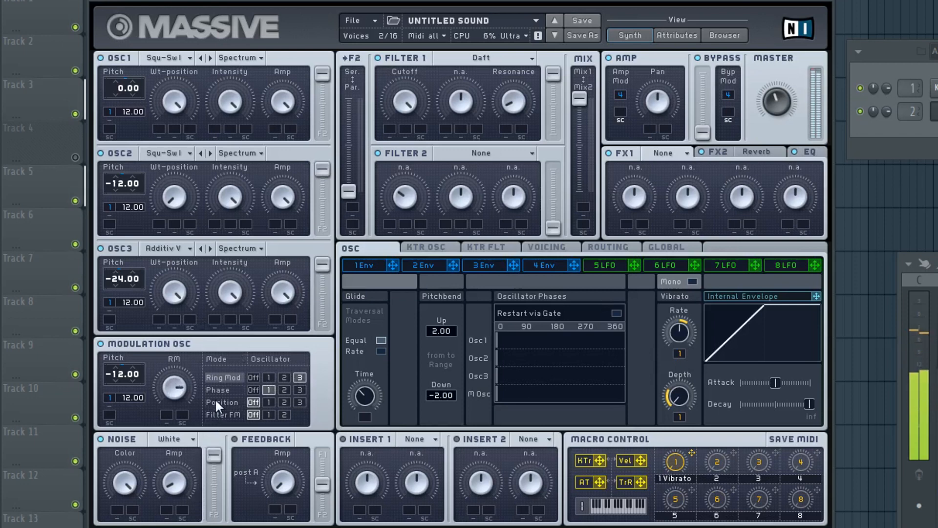
pyautogui.click(253, 377)
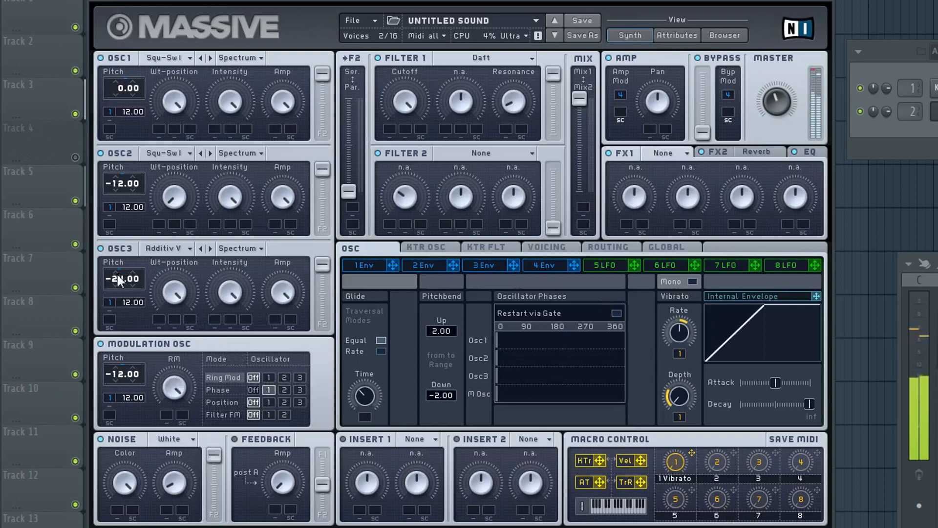
# - Set OSC1's pitch to -5.00, try OSC3's pitch at -12.00 and return OSC3 to -24.00
pyautogui.moveTo(135, 264); pyautogui.dragTo(136, 266)
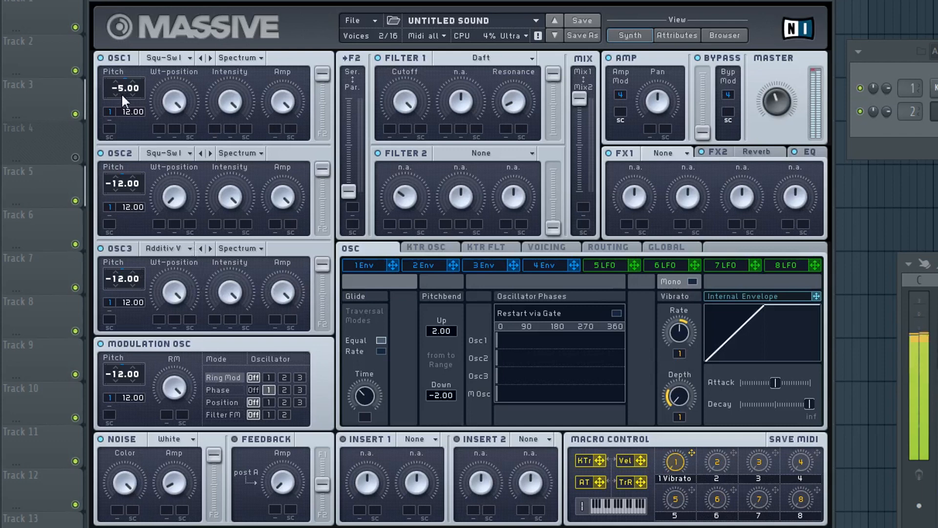
pyautogui.moveTo(119, 278); pyautogui.dragTo(121, 297)
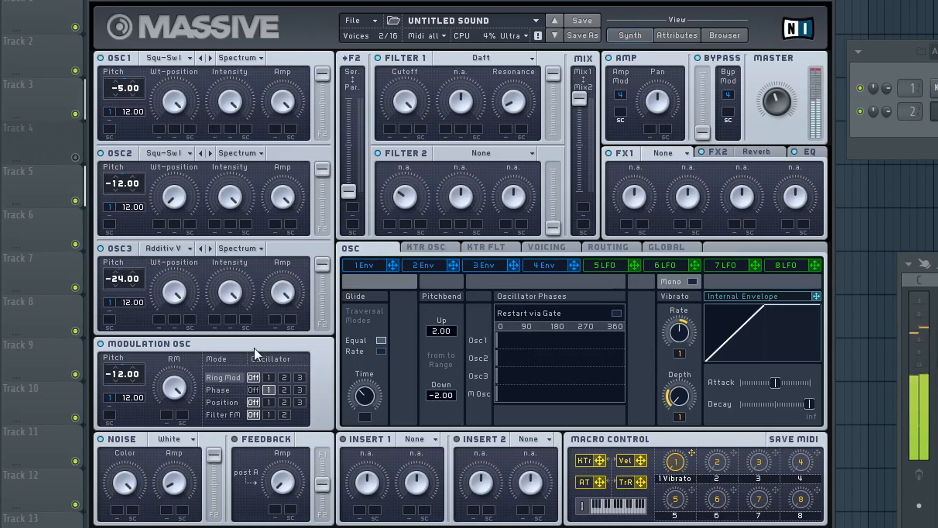
# - Insert FabFilter Pro-Q 2 in slot 1 of Insert 2 and add a 24 dB/oct Low Cut band at about 75 Hz
pyautogui.moveTo(937, 265); pyautogui.dragTo(848, 215)
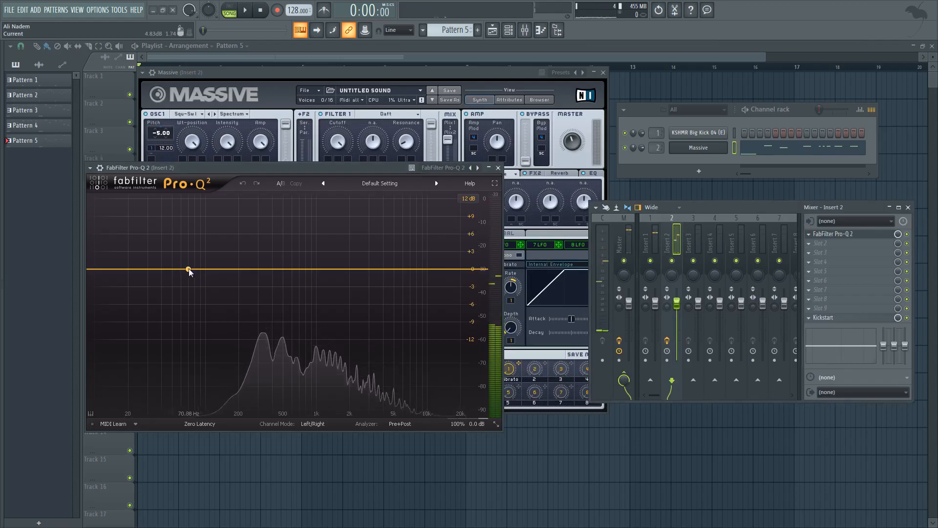
pyautogui.moveTo(189, 269); pyautogui.dragTo(182, 281)
pyautogui.scroll(-2, 129, 378)
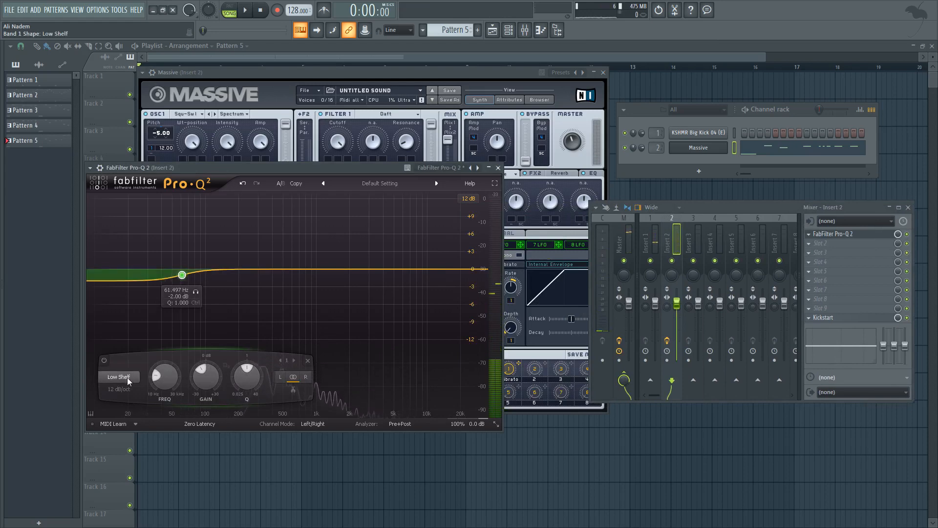
pyautogui.scroll(-2, 119, 390)
pyautogui.scroll(-4, 163, 383)
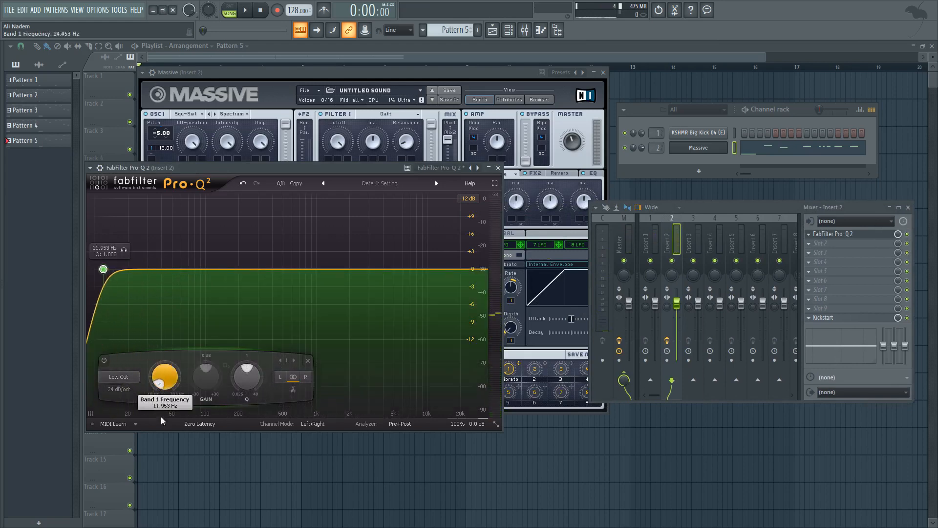
pyautogui.scroll(6, 163, 384)
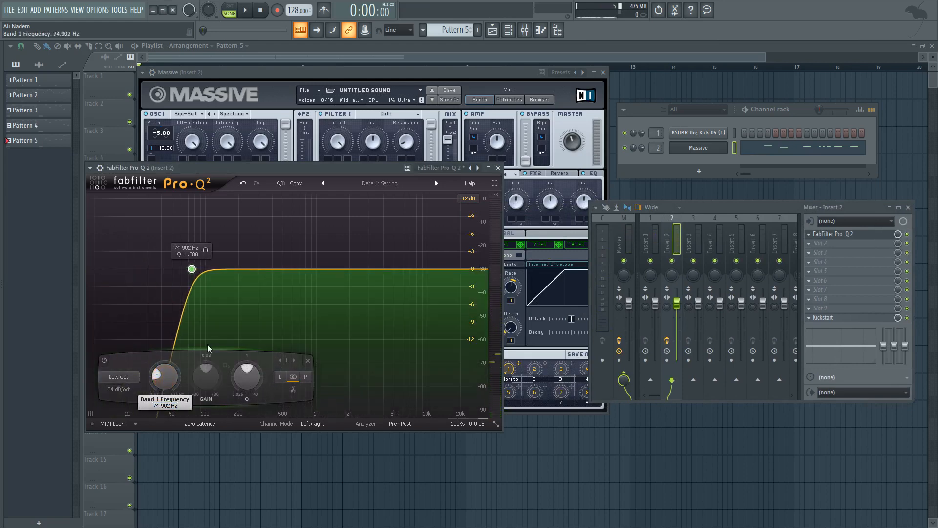
pyautogui.moveTo(192, 267)
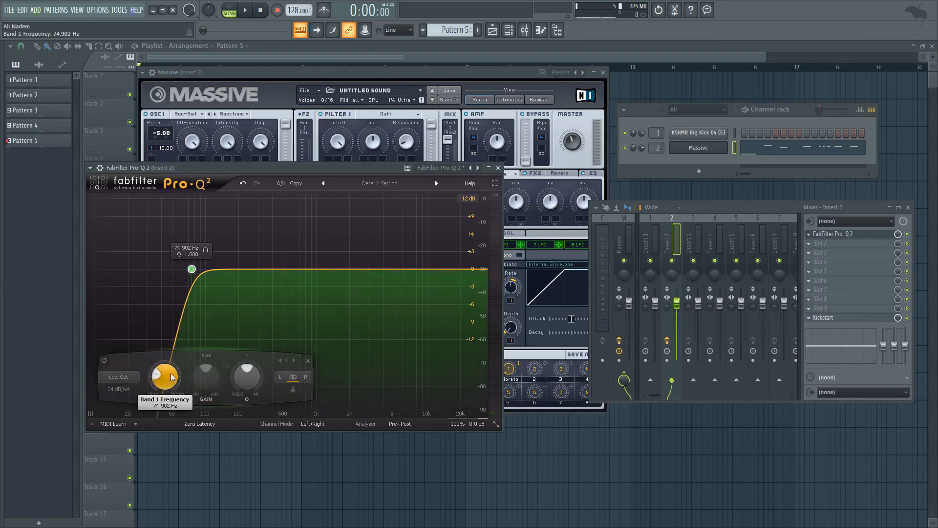
# - Try different frequencies for the low cut, including the notes e2 and e3
pyautogui.scroll(5, 166, 374)
pyautogui.scroll(-3, 172, 369)
pyautogui.scroll(3, 174, 368)
pyautogui.scroll(-6, 166, 374)
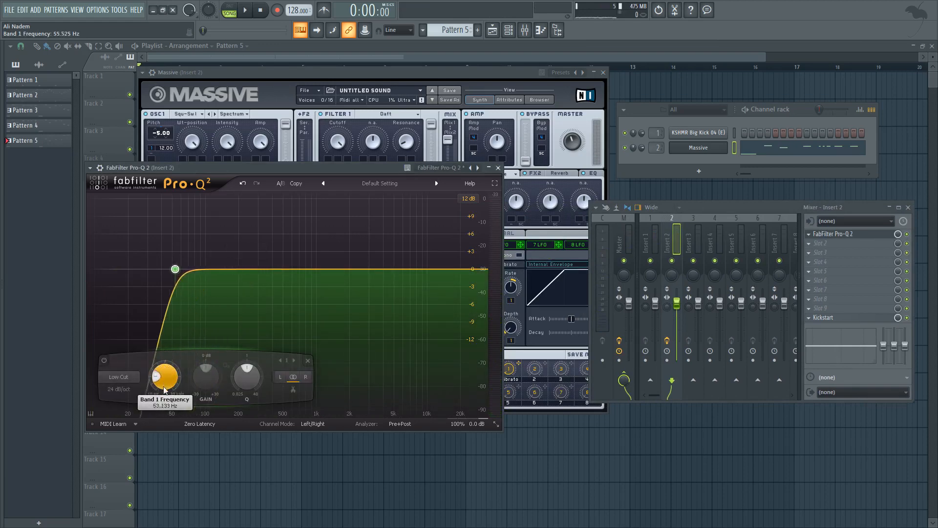
pyautogui.scroll(5, 163, 382)
pyautogui.doubleClick(163, 385)
pyautogui.write('e')
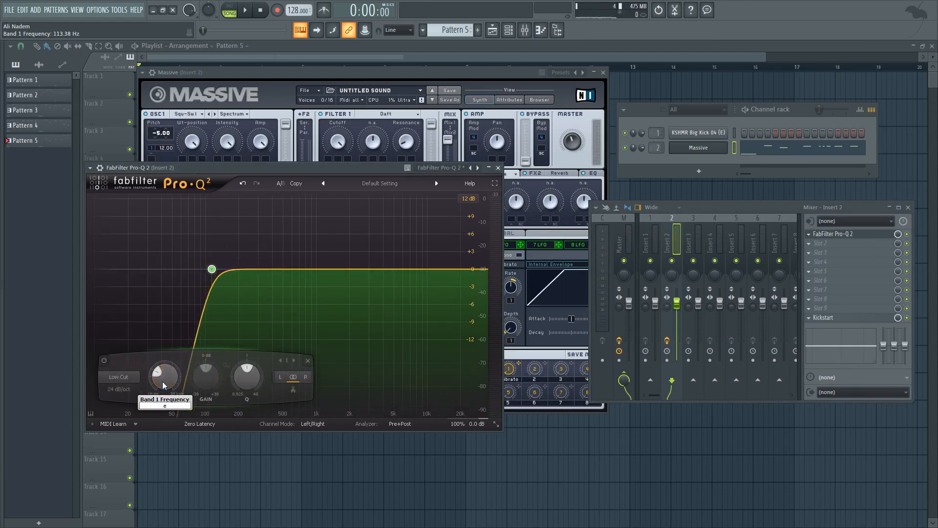
pyautogui.write('2')
pyautogui.press('Return')
pyautogui.doubleClick(161, 386)
pyautogui.write('f')
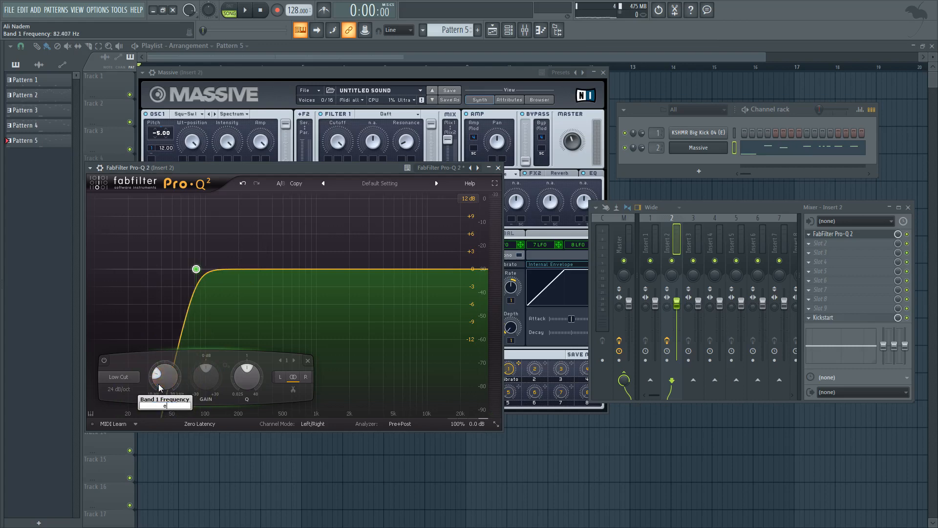
pyautogui.write('3')
pyautogui.press('Return')
# - Find the low cut's frequency by ear during playback, set it to 120 Hz and close the equalizer
pyautogui.moveTo(153, 382); pyautogui.dragTo(157, 412)
pyautogui.press('space')
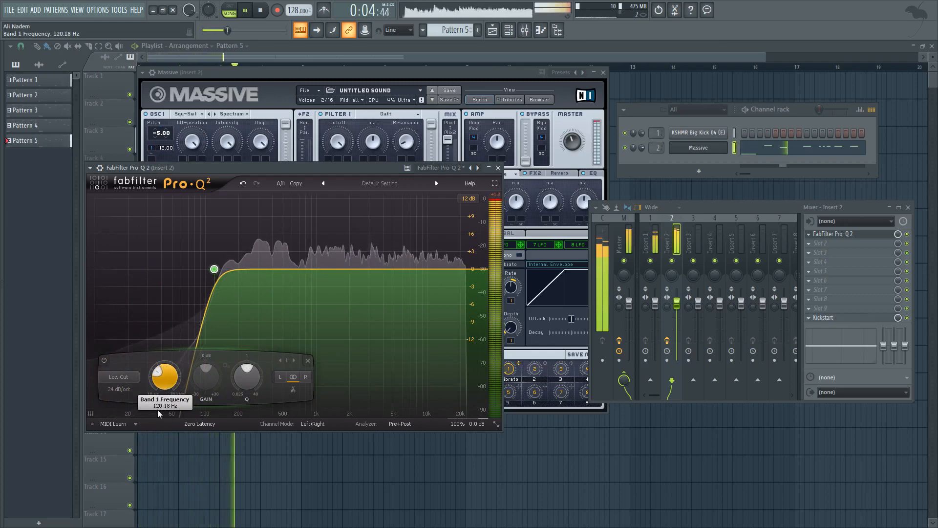
pyautogui.press('space')
pyautogui.doubleClick(166, 384)
pyautogui.write('120')
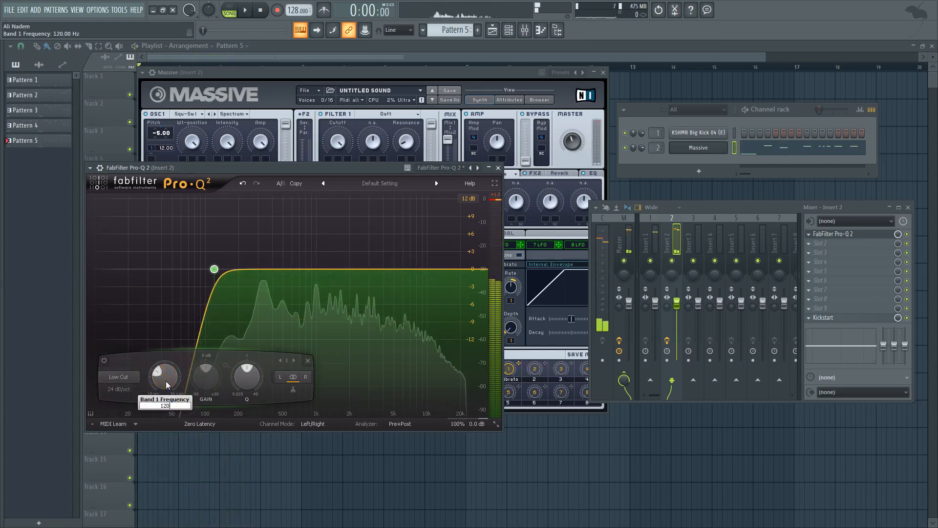
pyautogui.press('Return')
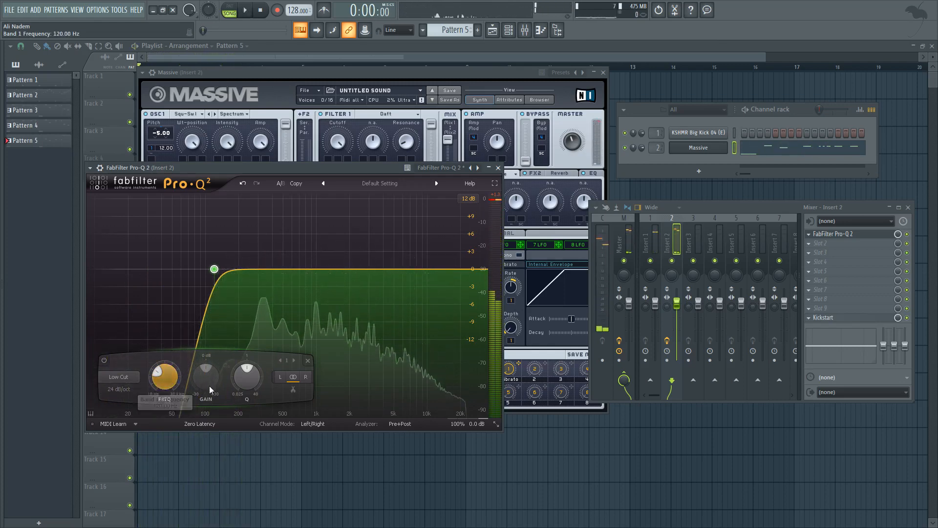
pyautogui.click(499, 168)
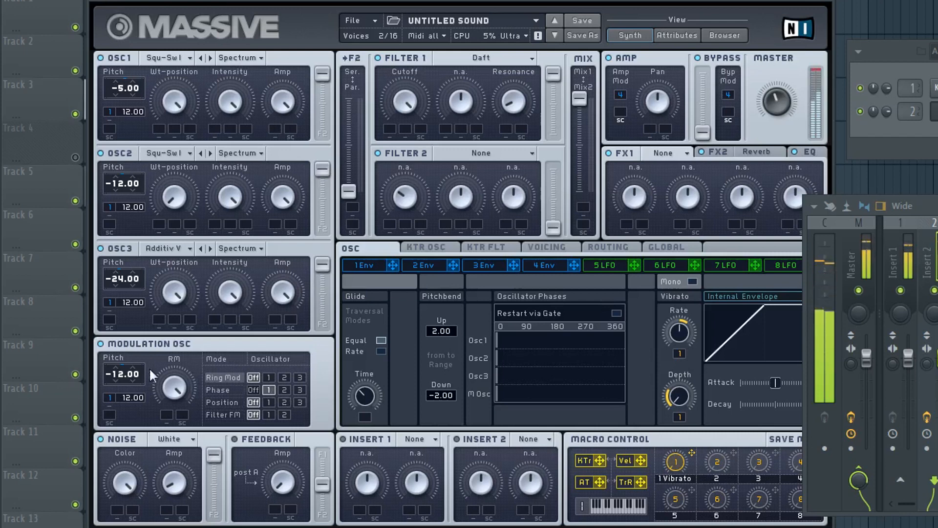
# - Set the modulation oscillator's pitch to 0.00 and enable Insert 1 with the Sine Shaper
pyautogui.moveTo(120, 375)
pyautogui.mouseDown()
pyautogui.moveTo(124, 394)
pyautogui.moveTo(121, 374)
pyautogui.mouseUp()
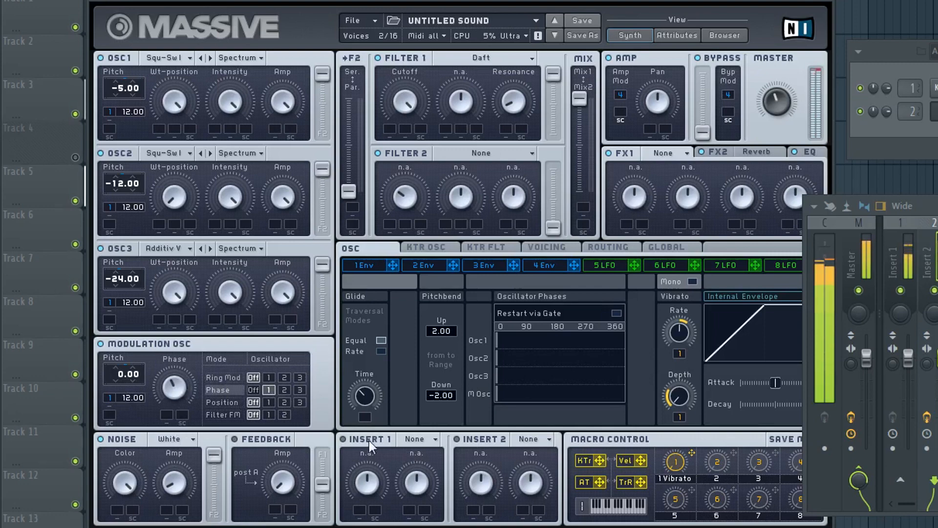
pyautogui.click(594, 244)
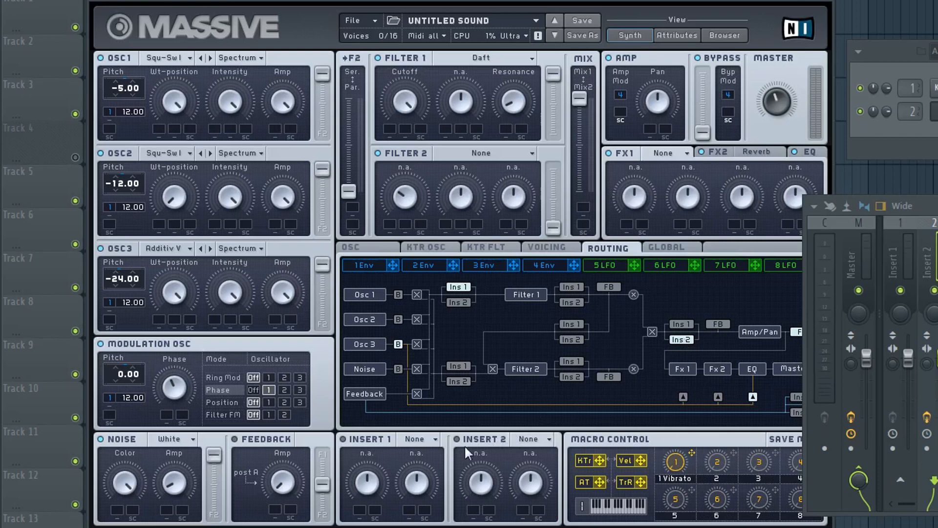
pyautogui.click(342, 439)
pyautogui.click(401, 441)
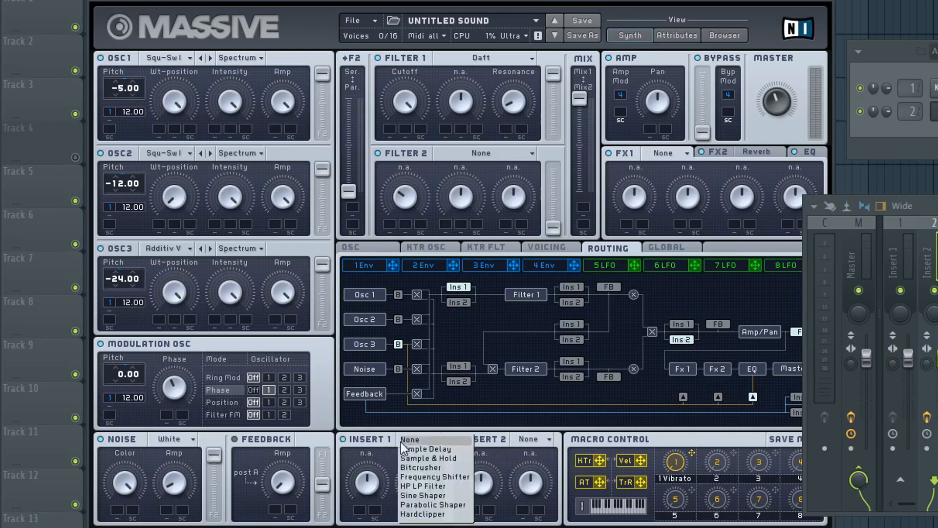
pyautogui.click(426, 497)
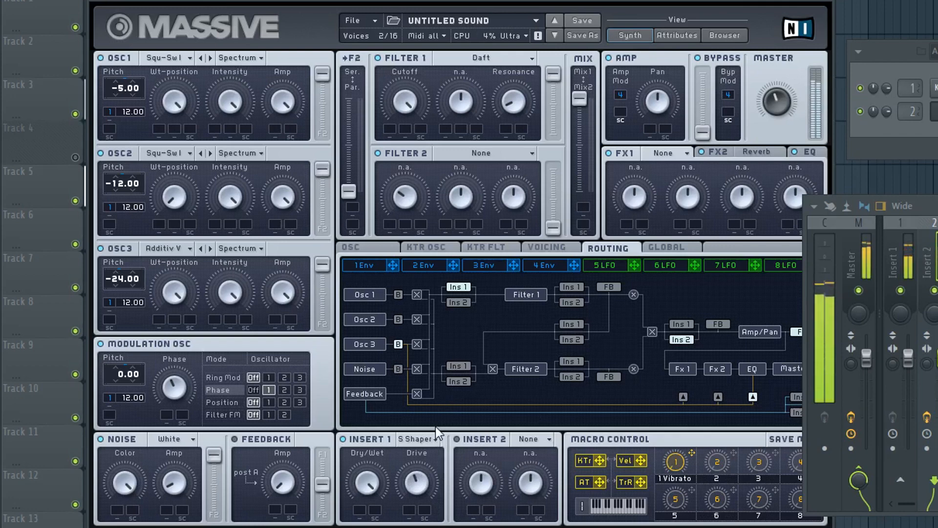
# - Change Insert 1 to the Parabolic Shaper and turn its Drive all the way up
pyautogui.click(421, 439)
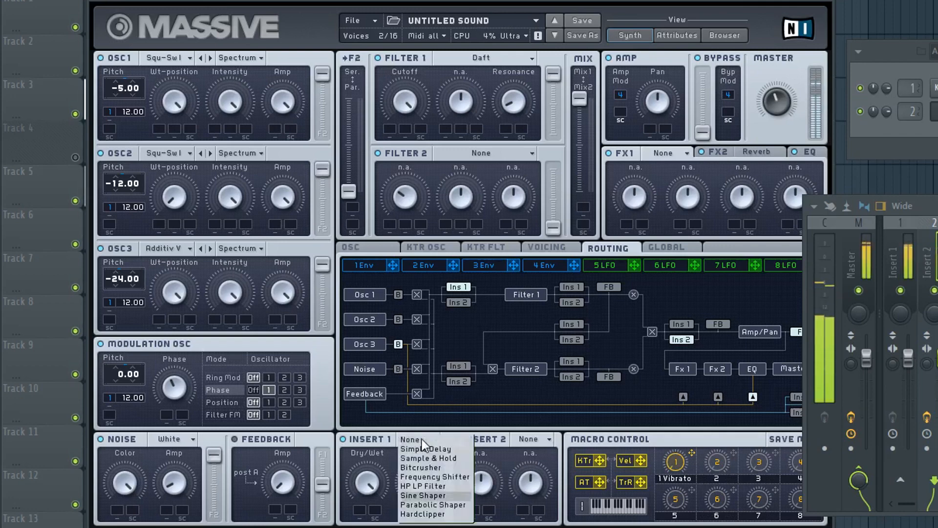
pyautogui.click(426, 504)
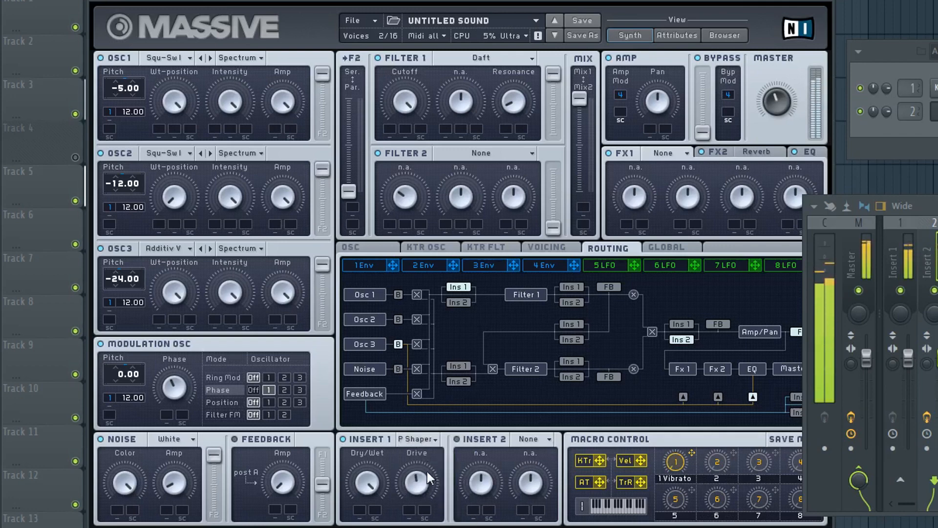
pyautogui.moveTo(427, 471); pyautogui.dragTo(433, 405)
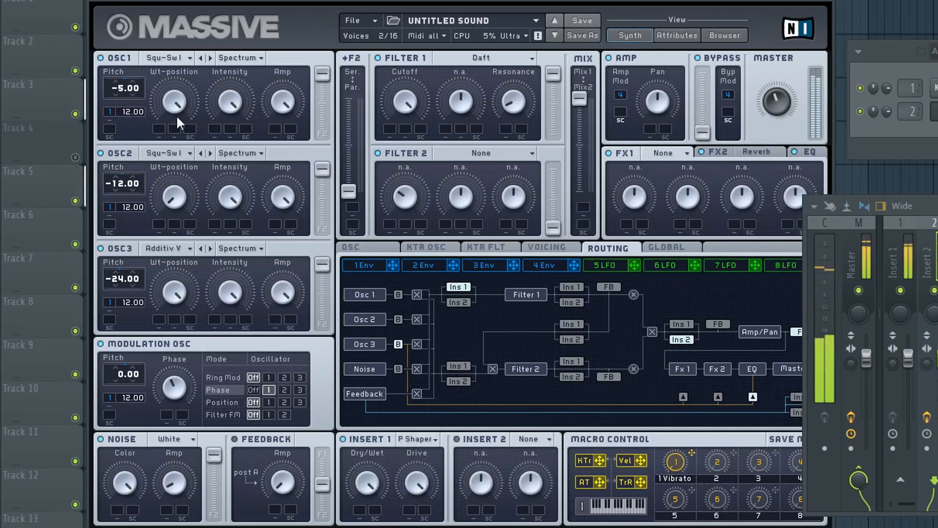
# - Set the unison pitch cutoff spread to 0.27 and load the Bitcrusher into Insert 2
pyautogui.click(545, 247)
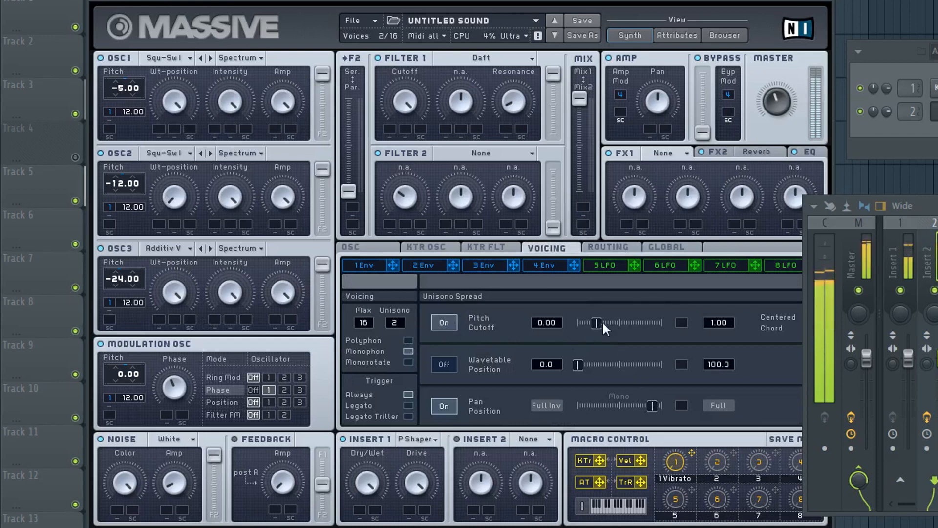
pyautogui.moveTo(603, 323); pyautogui.dragTo(612, 325)
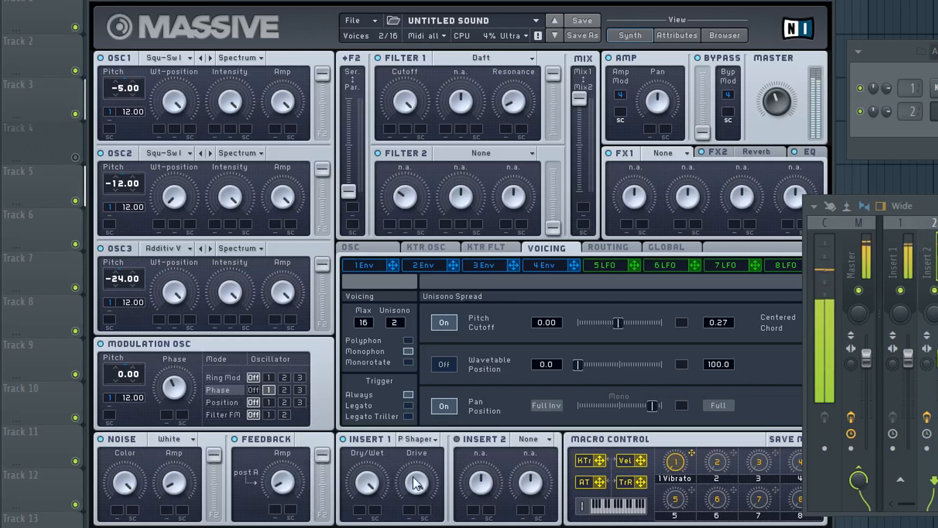
pyautogui.click(535, 439)
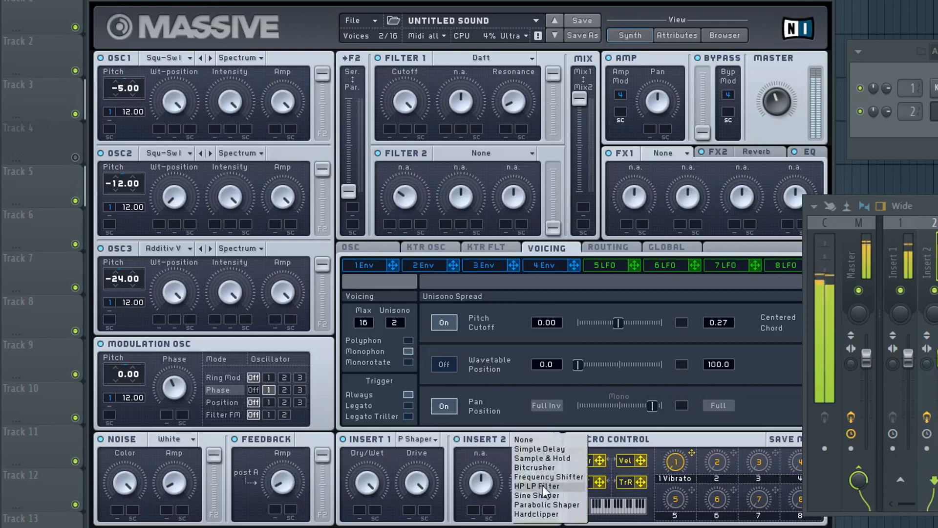
pyautogui.click(538, 467)
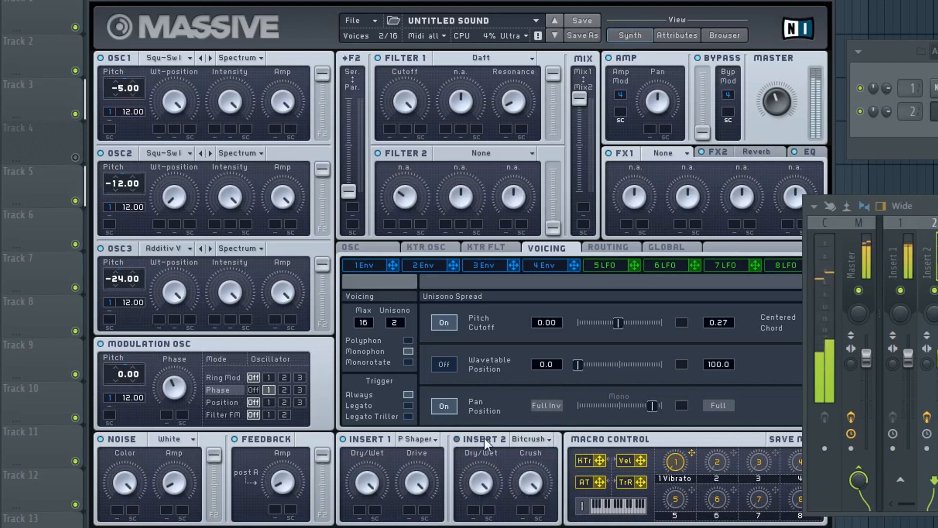
# - Lengthen envelope 4's release slightly and review the voicing settings
pyautogui.click(556, 264)
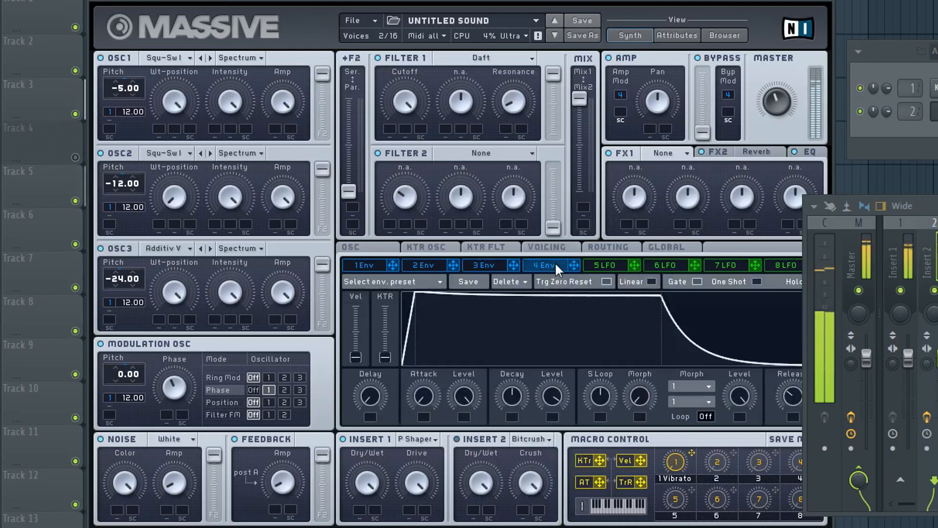
pyautogui.moveTo(794, 394); pyautogui.dragTo(792, 389)
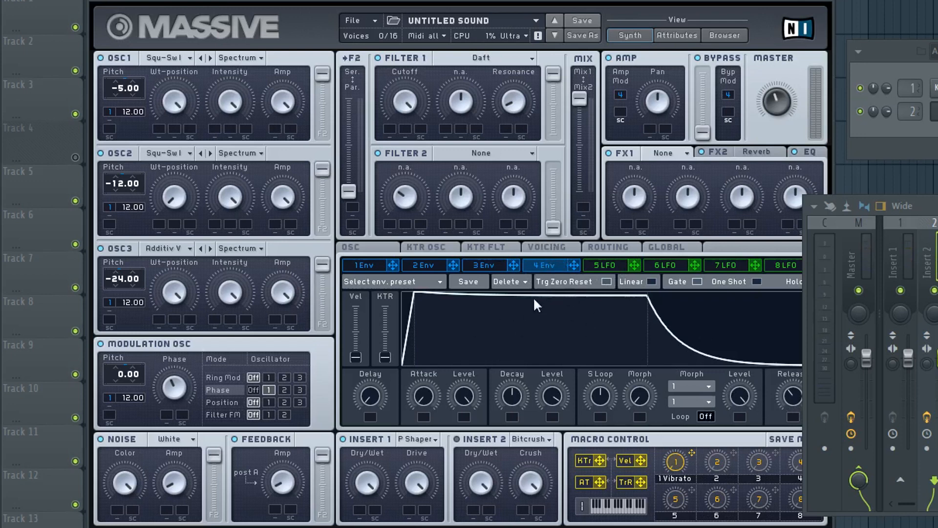
pyautogui.click(563, 248)
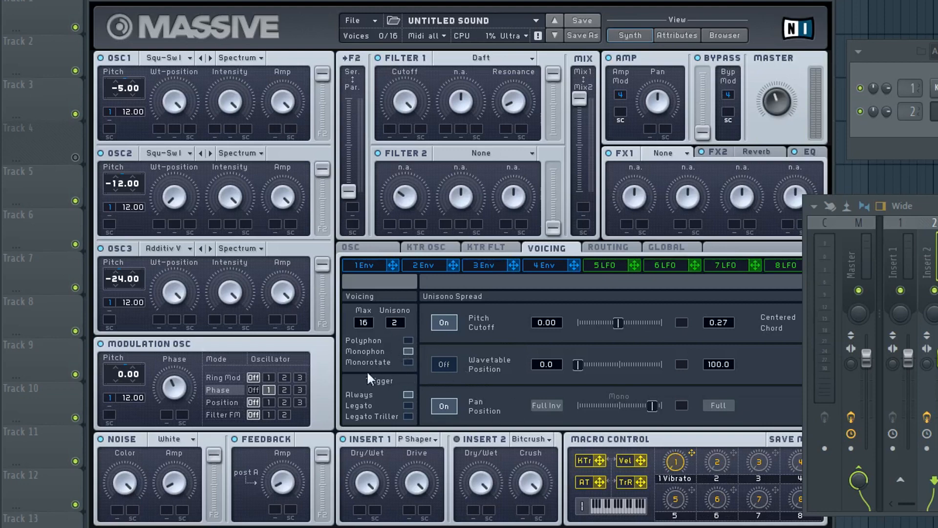
pyautogui.click(549, 264)
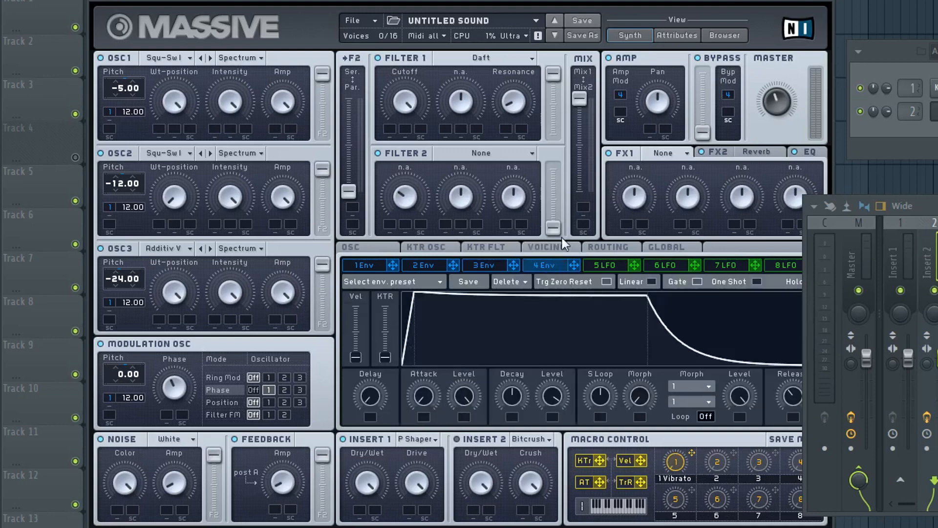
# - Try ring modulation, switch it back off and set the modulation oscillator's pitch to -12.00 with Phase selected
pyautogui.click(223, 378)
pyautogui.click(284, 377)
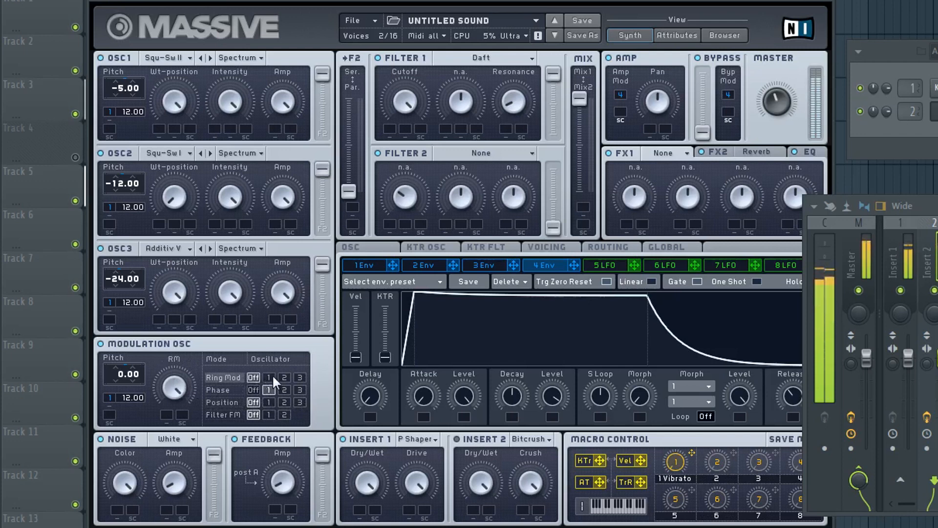
pyautogui.click(254, 376)
pyautogui.click(227, 389)
pyautogui.moveTo(133, 372); pyautogui.dragTo(141, 391)
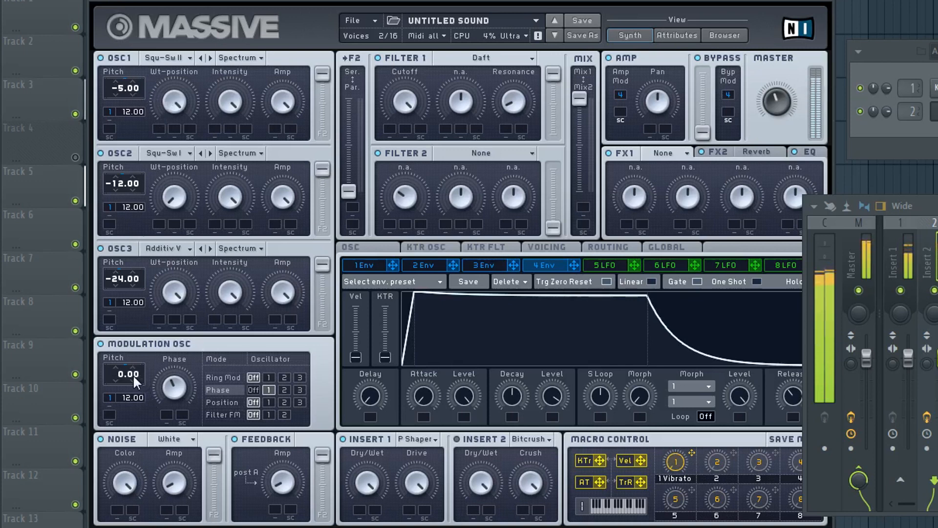
pyautogui.moveTo(118, 374); pyautogui.dragTo(120, 379)
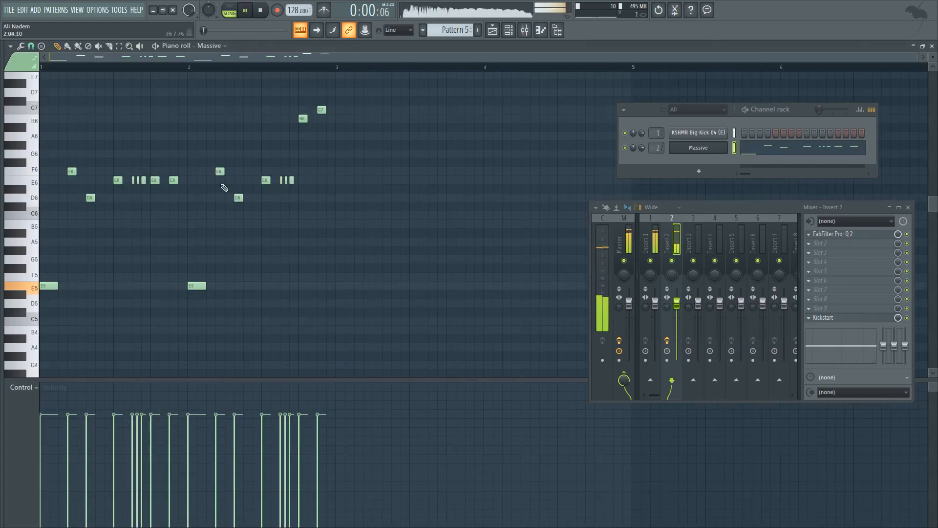
# - Reopen Massive, show its EQ controls and move the mixer clear of the plugin window
pyautogui.click(698, 147)
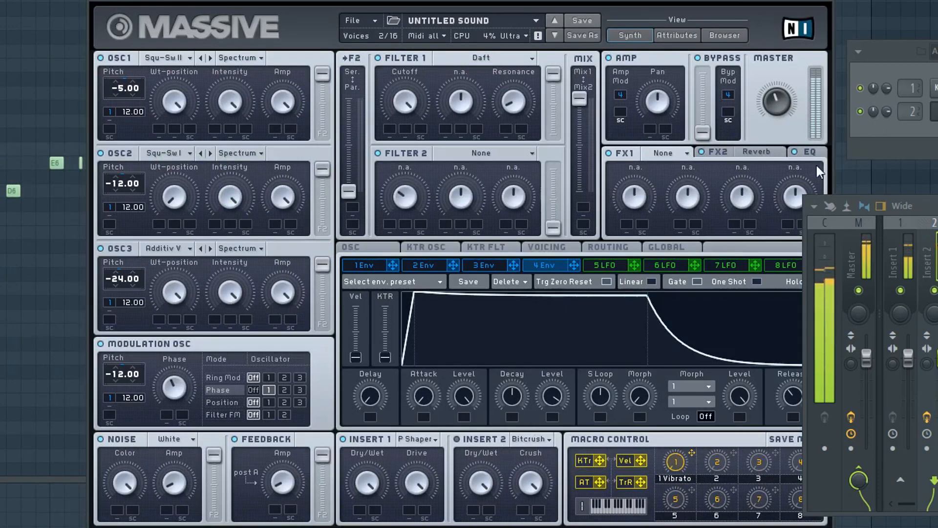
pyautogui.click(806, 153)
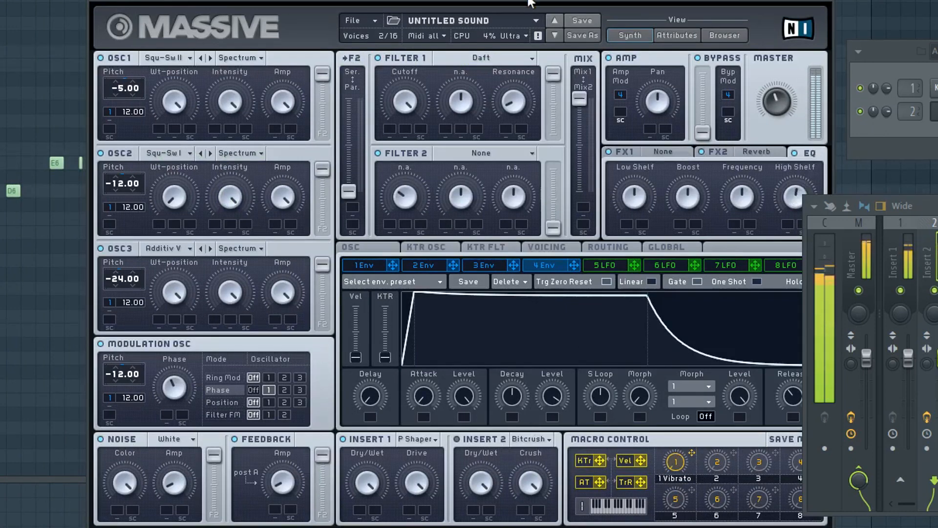
pyautogui.moveTo(907, 207); pyautogui.dragTo(937, 212)
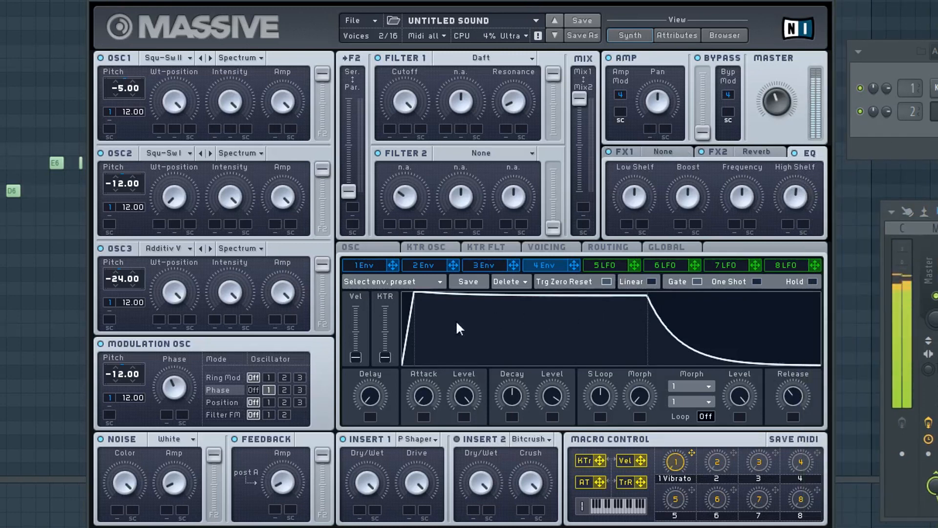
# - Try ring modulation on different oscillators, settle on oscillator 2 and set the modulation oscillator's pitch to -24.00
pyautogui.click(268, 378)
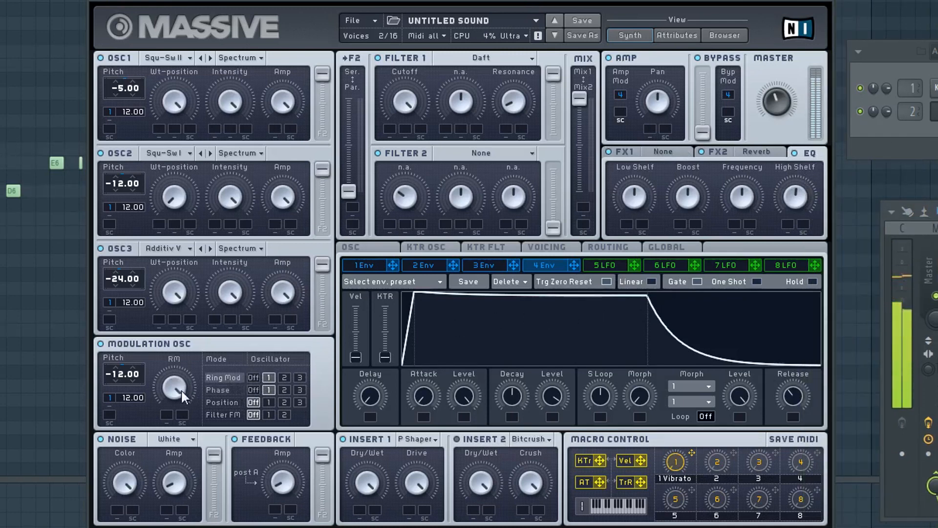
pyautogui.click(287, 378)
pyautogui.scroll(-2, 121, 375)
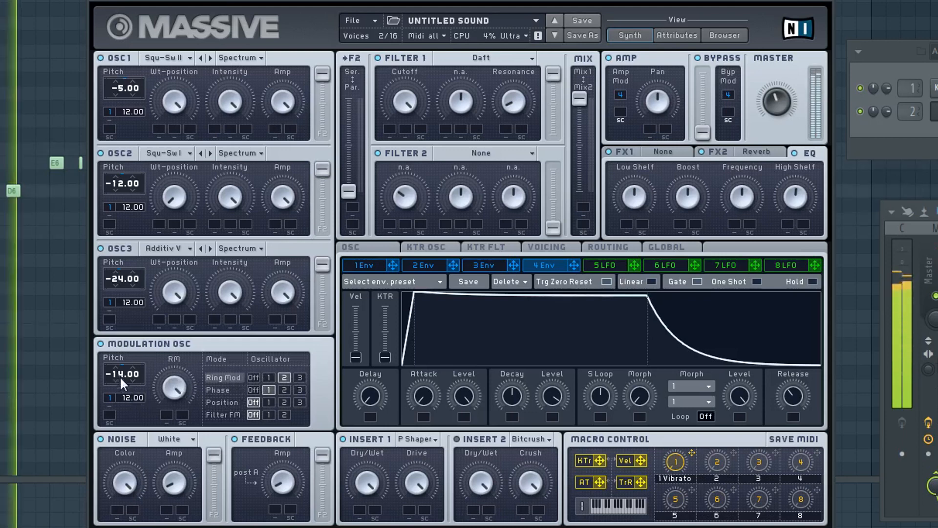
pyautogui.moveTo(119, 376); pyautogui.dragTo(122, 391)
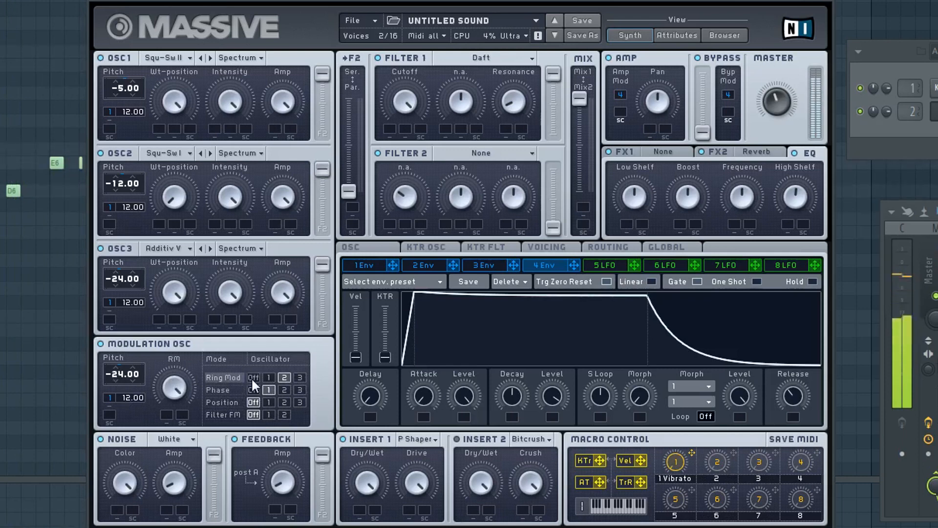
pyautogui.click(297, 377)
pyautogui.click(284, 378)
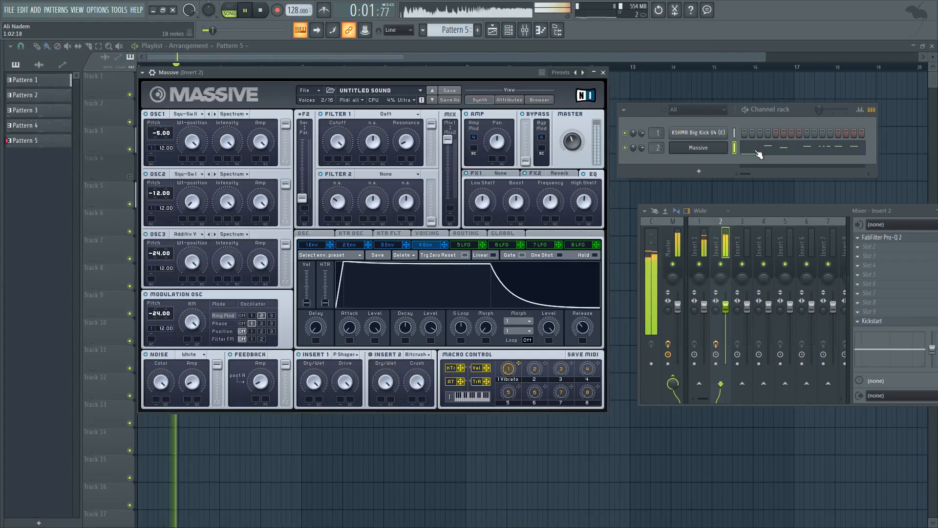
# - Open Pattern 3's Massive melody from the playlist and replace the first bar's longer mid-bar E6 note with A6 followed by G#6
pyautogui.click(758, 151)
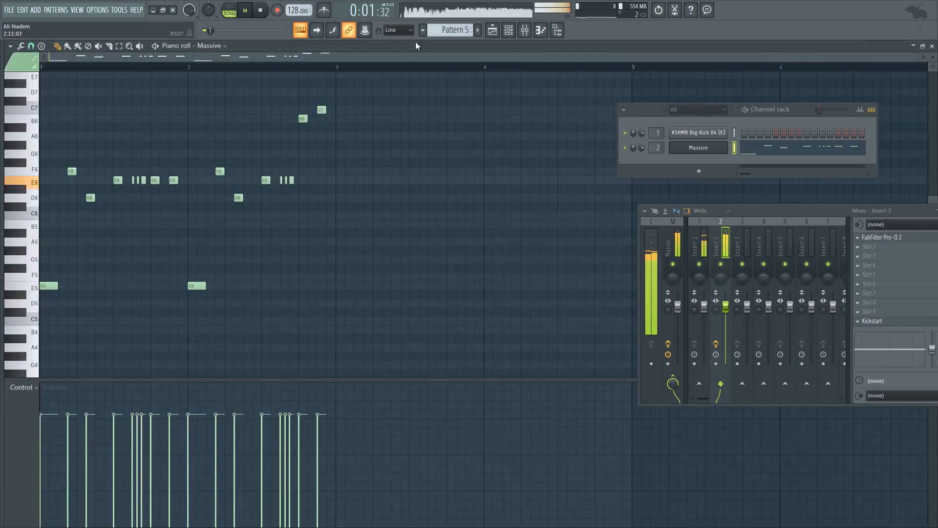
pyautogui.click(492, 31)
pyautogui.doubleClick(191, 196)
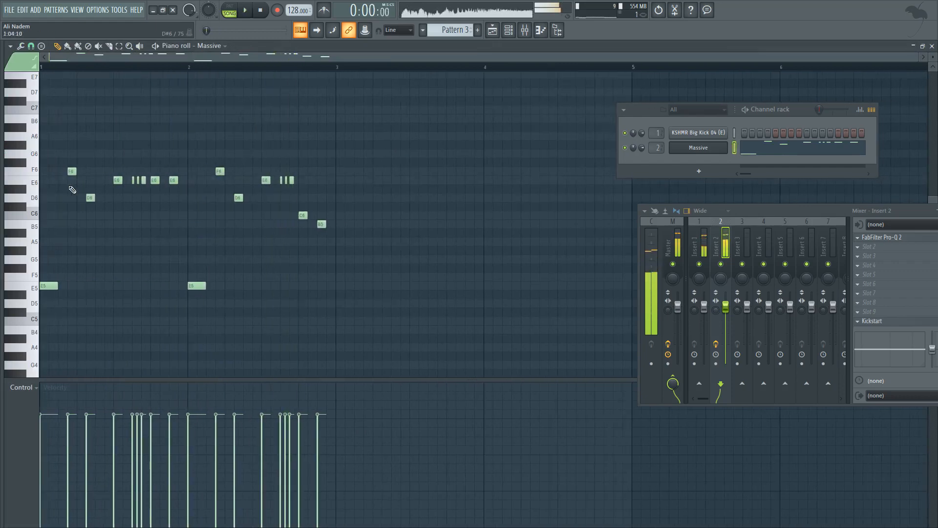
pyautogui.moveTo(115, 144)
pyautogui.mouseDown()
pyautogui.moveTo(115, 161)
pyautogui.moveTo(109, 135)
pyautogui.mouseUp()
pyautogui.press('space')
pyautogui.click(117, 143)
pyautogui.press('space')
pyautogui.scroll(2, 118, 144)
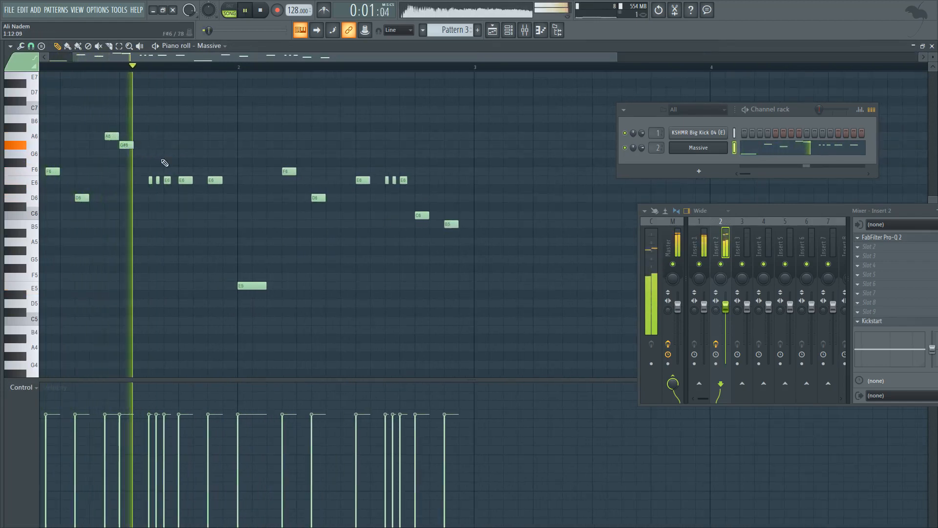
# - Change the last two E6 notes of Pattern 3's first bar to F6 and D6 and replay the arrangement from the start
pyautogui.moveTo(186, 180); pyautogui.dragTo(213, 197)
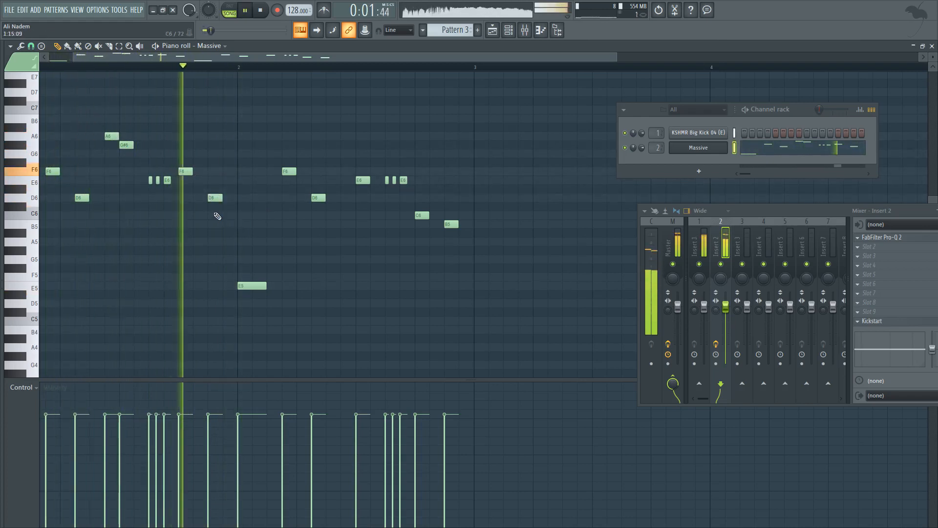
pyautogui.scroll(-1, 331, 202)
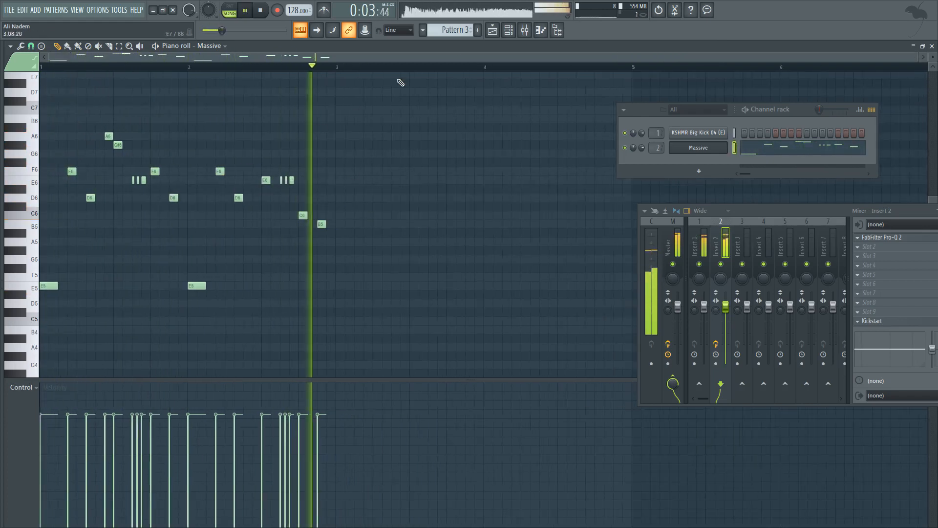
pyautogui.press('F5')
pyautogui.press('space')
pyautogui.press('space')
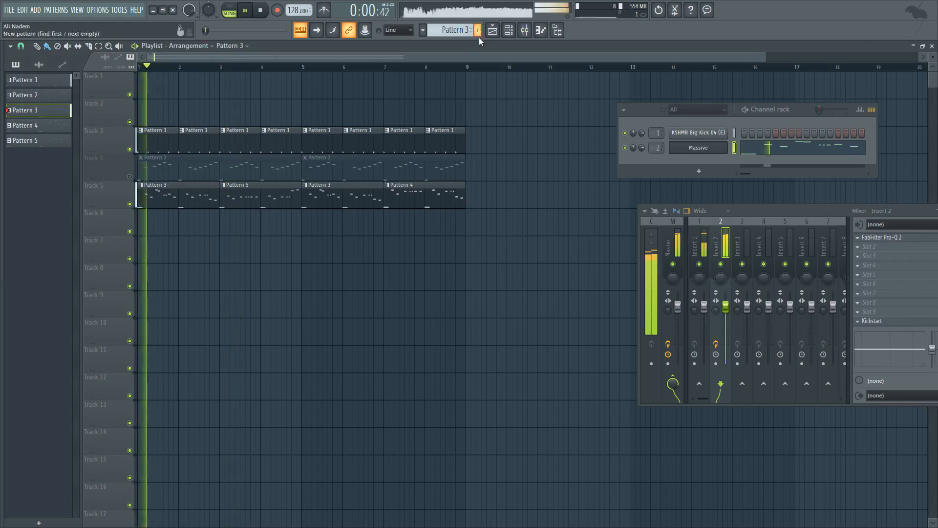
# - Move the longer E6 note in the second bar of Pattern 3 one step earlier to 2:08:00 and stop playback
pyautogui.press('F7')
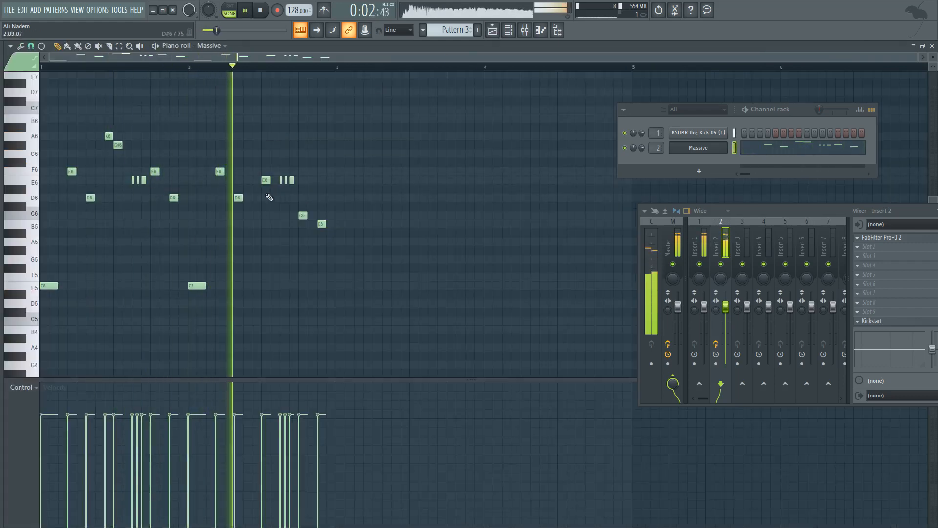
pyautogui.press('space')
pyautogui.press('space')
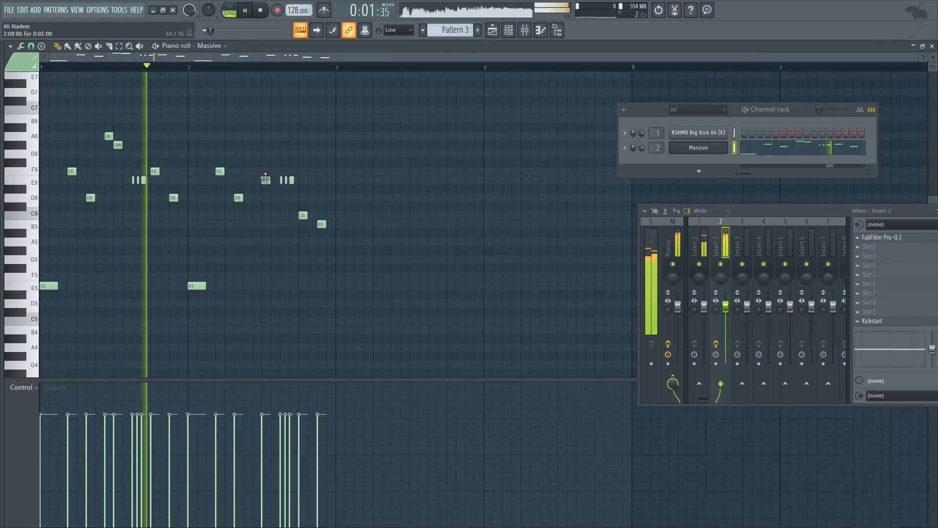
pyautogui.moveTo(266, 179); pyautogui.dragTo(256, 179)
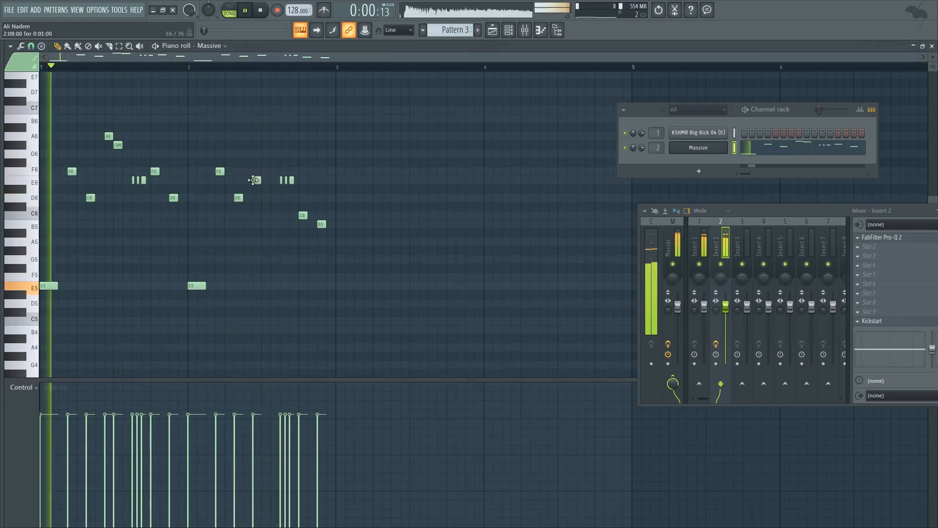
pyautogui.press('space')
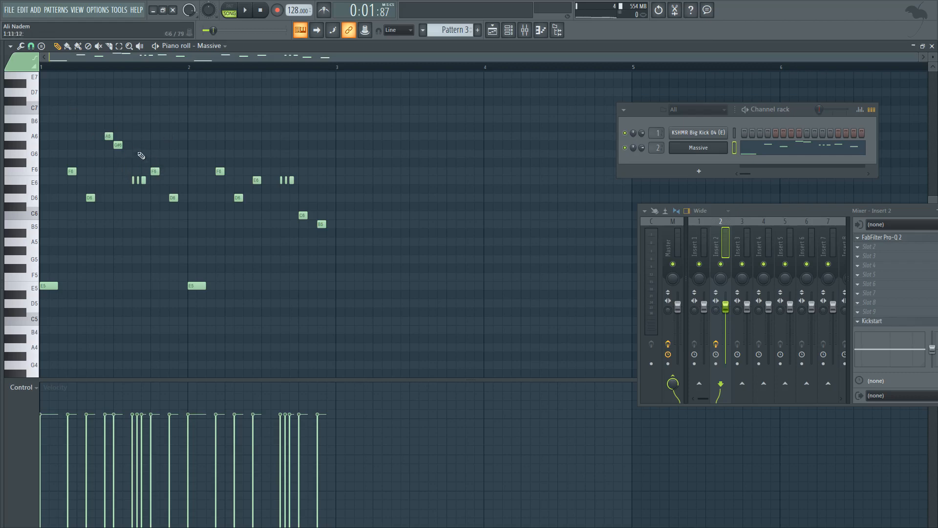
# - Play Pattern 3's Massive melody on its own several times to judge the phrase
pyautogui.click(156, 46)
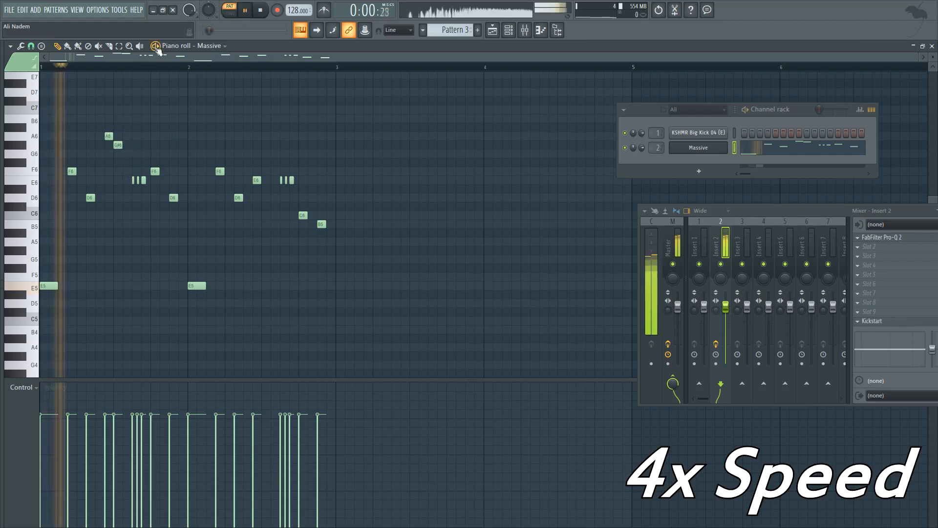
pyautogui.press('space')
pyautogui.press('space')
pyautogui.press('space')
pyautogui.press('space')
pyautogui.press('space')
pyautogui.press('space')
pyautogui.scroll(3, 249, 188)
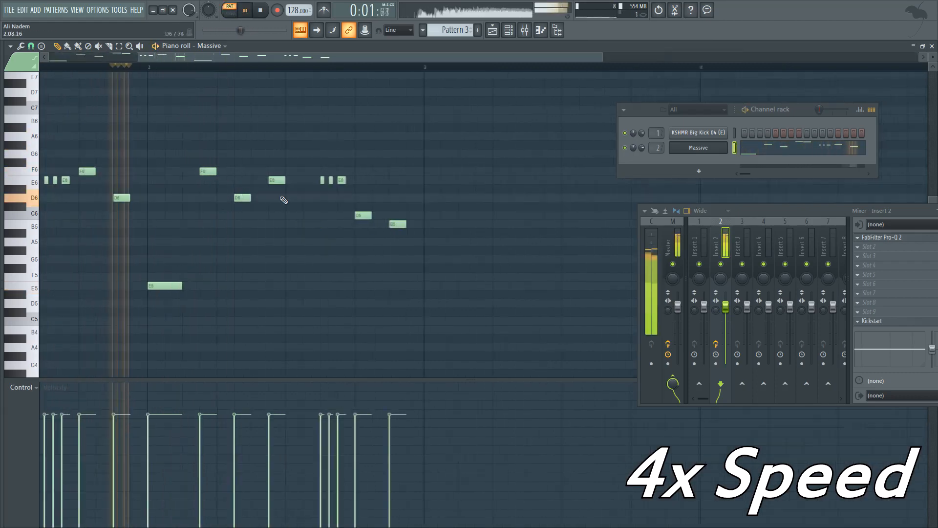
# - Replace the longer mid-bar E6 note in Pattern 3's second bar with A6 followed by G#6, replaying that bar
pyautogui.press('space')
pyautogui.click(184, 67)
pyautogui.press('space')
pyautogui.moveTo(277, 181); pyautogui.dragTo(278, 137)
pyautogui.press('space')
pyautogui.press('space')
pyautogui.click(295, 145)
pyautogui.press('space')
pyautogui.press('space')
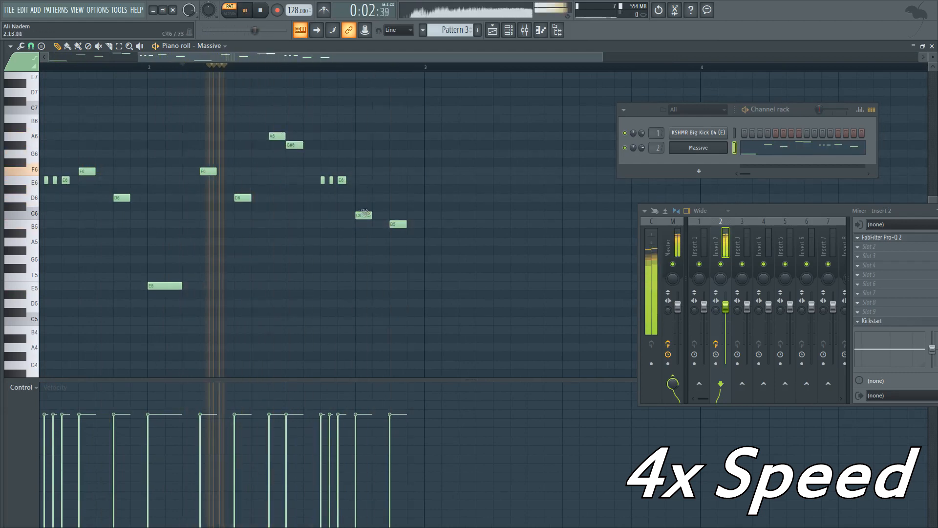
# - Try raising the C6 note near the end of Pattern 3's second bar to E6 and moving the B5 after it
pyautogui.moveTo(364, 216); pyautogui.dragTo(364, 180)
pyautogui.moveTo(399, 225); pyautogui.dragTo(366, 231)
pyautogui.click(252, 67)
pyautogui.press('space')
pyautogui.press('space')
pyautogui.rightClick(400, 180)
pyautogui.scroll(-2, 377, 90)
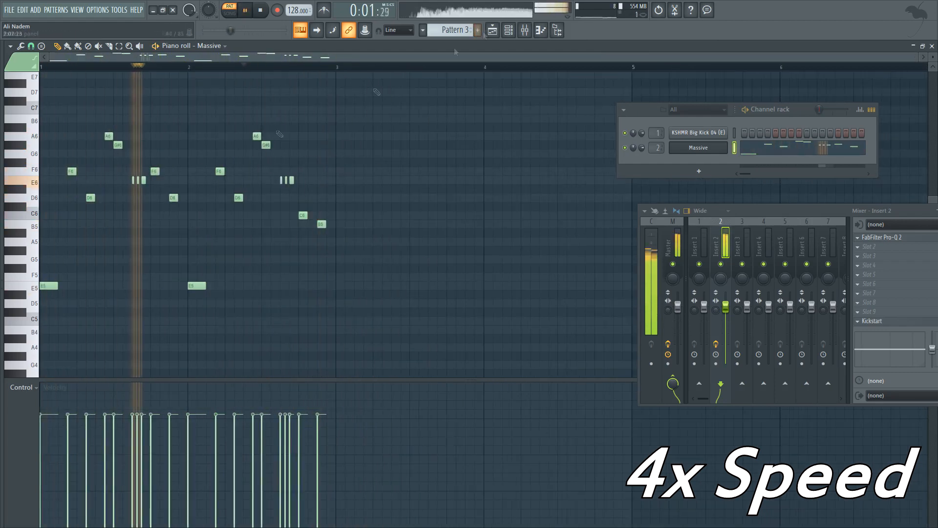
# - Change the second bar's A6 and G#6 notes to F6 and E6 and the first short E6 to D6
pyautogui.scroll(1, 187, 67)
pyautogui.click(195, 67)
pyautogui.press('space')
pyautogui.press('space')
pyautogui.rightClick(302, 145)
pyautogui.press('space')
pyautogui.press('space')
pyautogui.moveTo(289, 136); pyautogui.dragTo(342, 180)
pyautogui.click(300, 180)
pyautogui.press('space')
pyautogui.press('space')
# - Raise the C6 and B5 notes at the end of Pattern 3's second bar to E6
pyautogui.scroll(2, 371, 191)
pyautogui.moveTo(382, 224); pyautogui.dragTo(383, 181)
pyautogui.scroll(-3, 354, 184)
pyautogui.scroll(4, 333, 184)
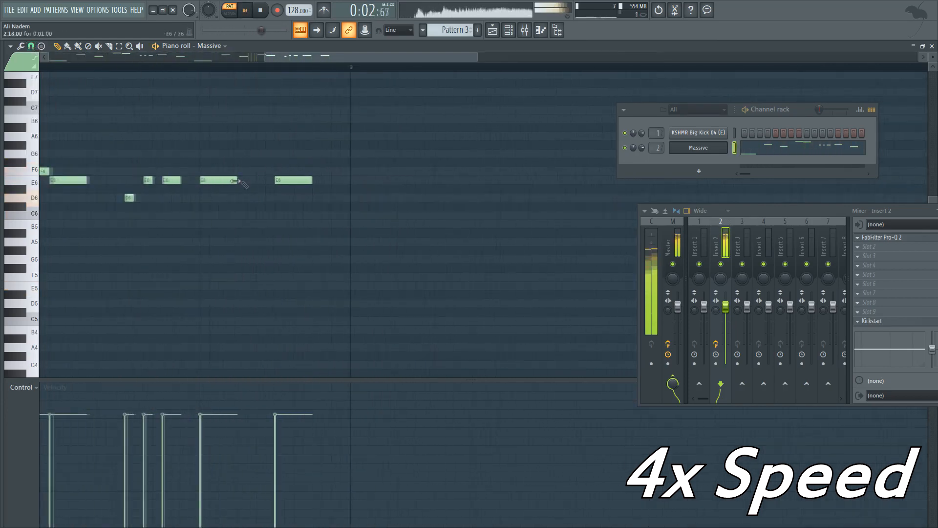
# - Shorten the two closing E6 notes of the second bar to half a step and add a matching E6 between them
pyautogui.click(231, 181)
pyautogui.click(258, 181)
pyautogui.moveTo(236, 181)
pyautogui.mouseDown()
pyautogui.moveTo(209, 181)
pyautogui.moveTo(218, 181)
pyautogui.mouseUp()
pyautogui.rightClick(296, 181)
pyautogui.click(287, 182)
pyautogui.click(240, 181)
pyautogui.rightClick(286, 181)
pyautogui.click(278, 182)
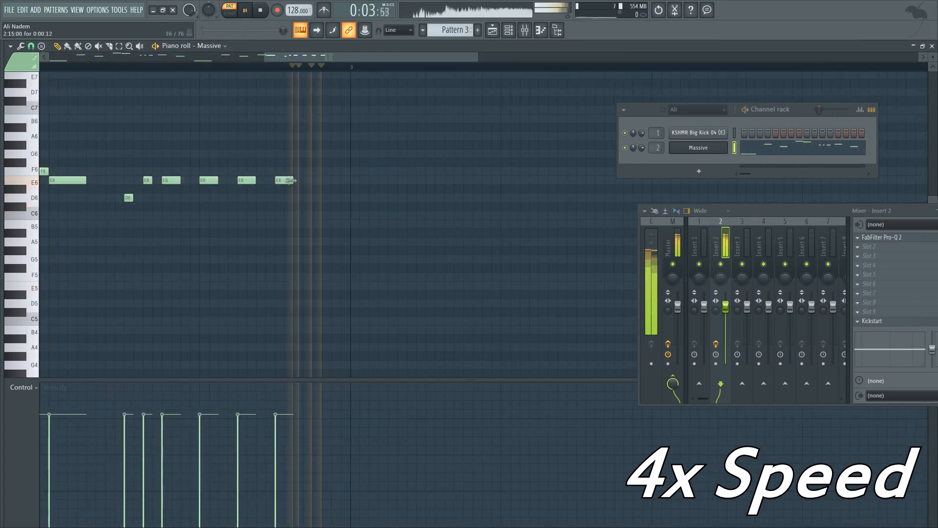
# - Lengthen the second bar's final E6 and the first bar's final D6 in Pattern 3 towards their bar lines
pyautogui.moveTo(293, 181); pyautogui.dragTo(340, 181)
pyautogui.scroll(-4, 350, 220)
pyautogui.scroll(2, 142, 195)
pyautogui.click(105, 66)
pyautogui.moveTo(222, 197); pyautogui.dragTo(235, 198)
pyautogui.scroll(-2, 293, 234)
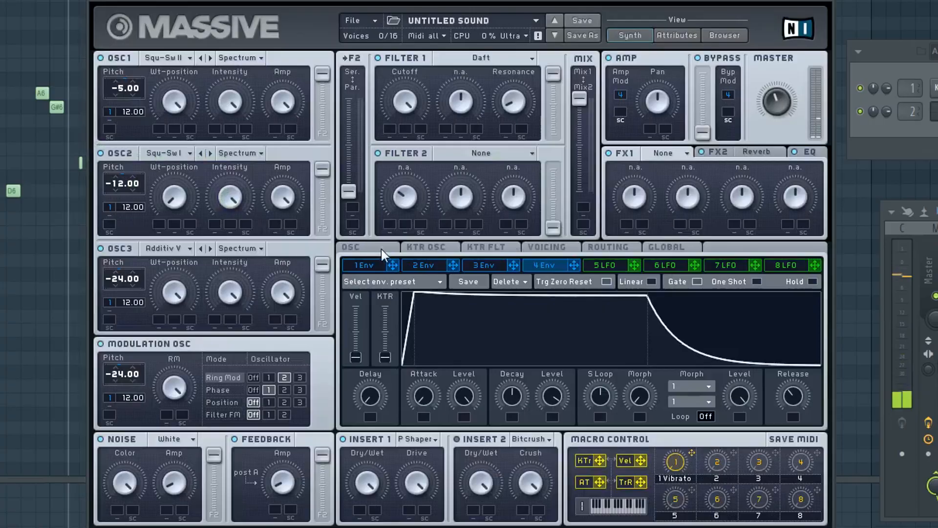
# - Clear the existing assignments from Massive's vibrato rate and depth, and assign macro 1 to the vibrato depth
pyautogui.click(381, 248)
pyautogui.rightClick(679, 417)
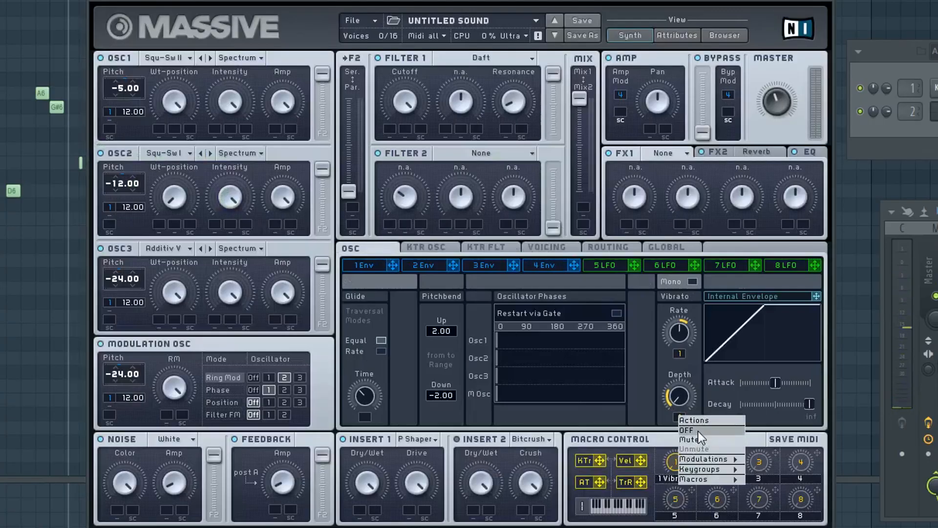
pyautogui.click(698, 429)
pyautogui.rightClick(680, 353)
pyautogui.click(696, 368)
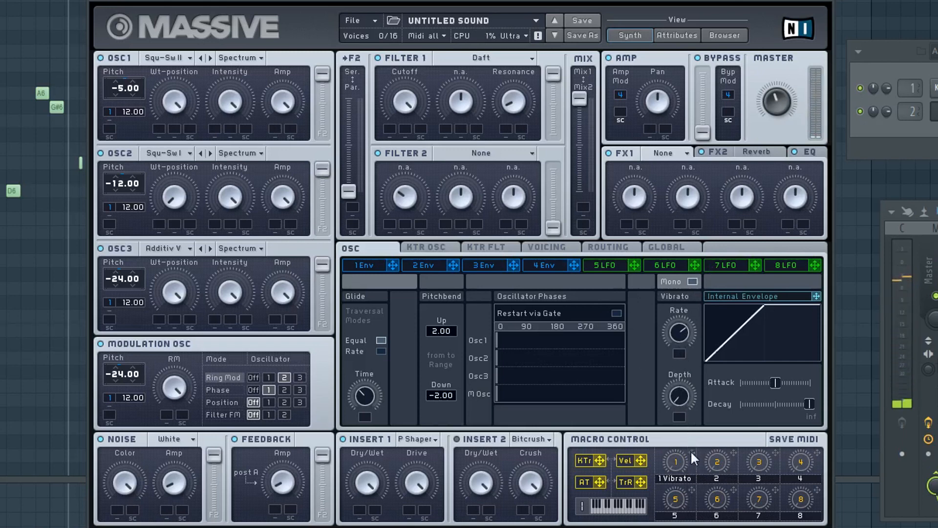
pyautogui.moveTo(691, 452); pyautogui.dragTo(678, 416)
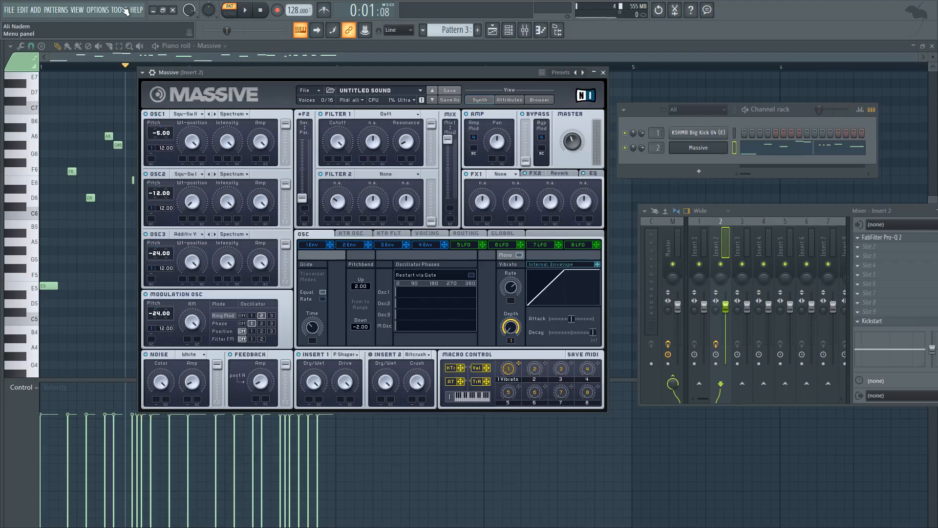
# - Create an automation clip for the last tweaked parameter, Massive's macro 1 Vibrato, and show it in the playlist
pyautogui.click(125, 10)
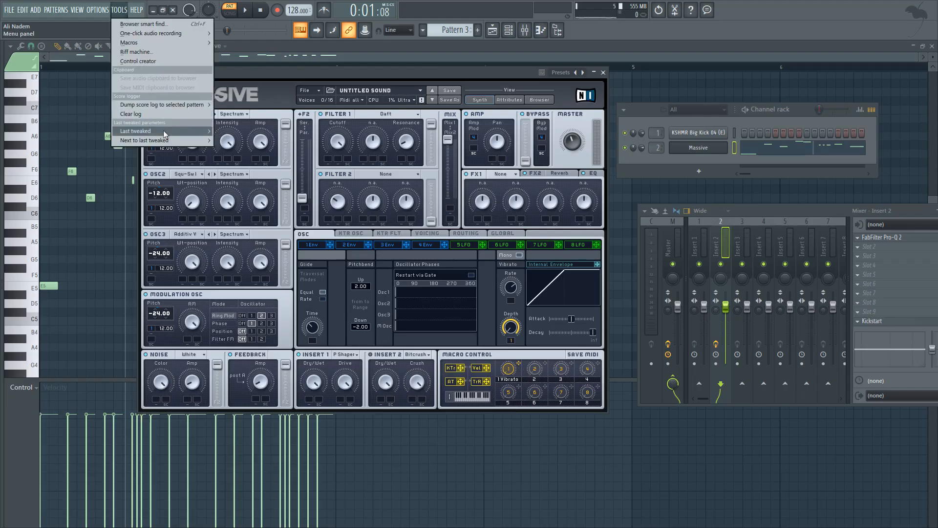
pyautogui.moveTo(166, 135)
pyautogui.click(251, 188)
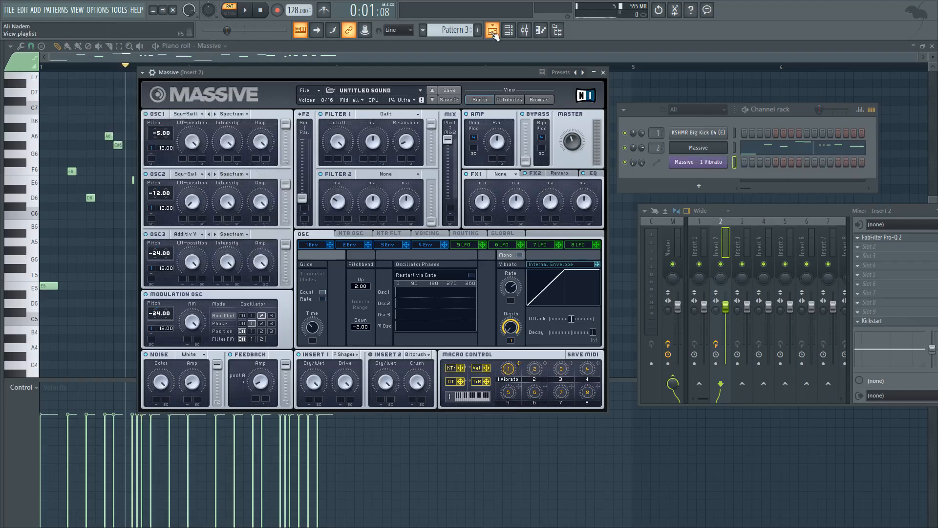
pyautogui.scroll(5, 166, 99)
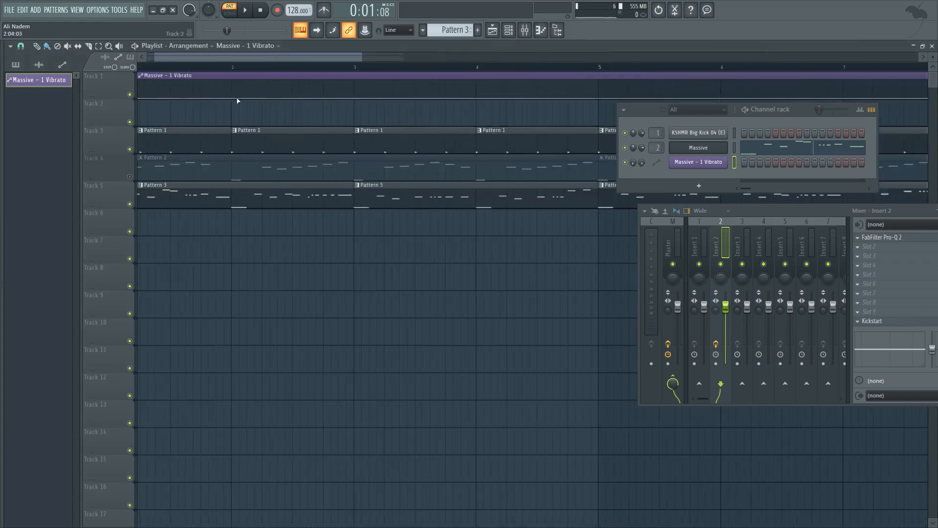
pyautogui.scroll(-6, 347, 169)
# - Move the Pattern 5 and Pattern 4 clips to Track 6, mute that track and fill the gaps on Track 5 with Pattern 3
pyautogui.moveTo(275, 193); pyautogui.dragTo(278, 226)
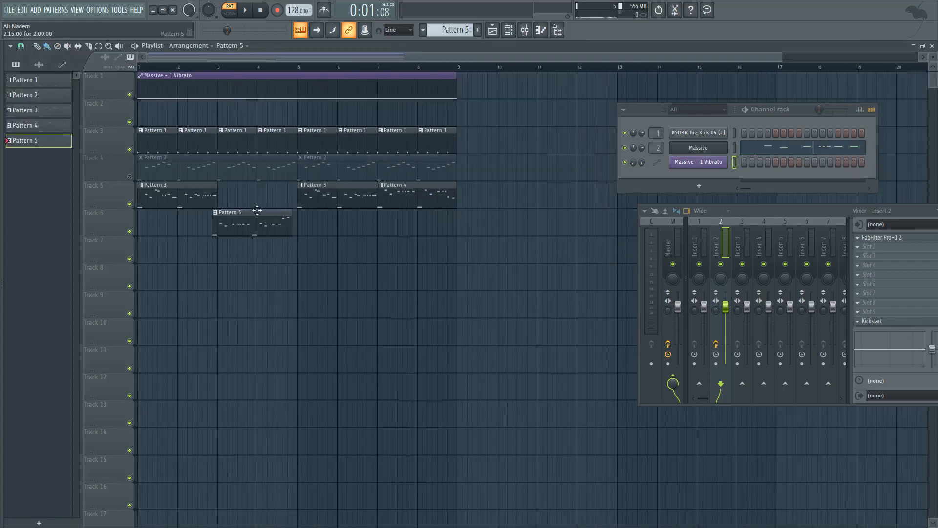
pyautogui.moveTo(410, 204); pyautogui.dragTo(410, 231)
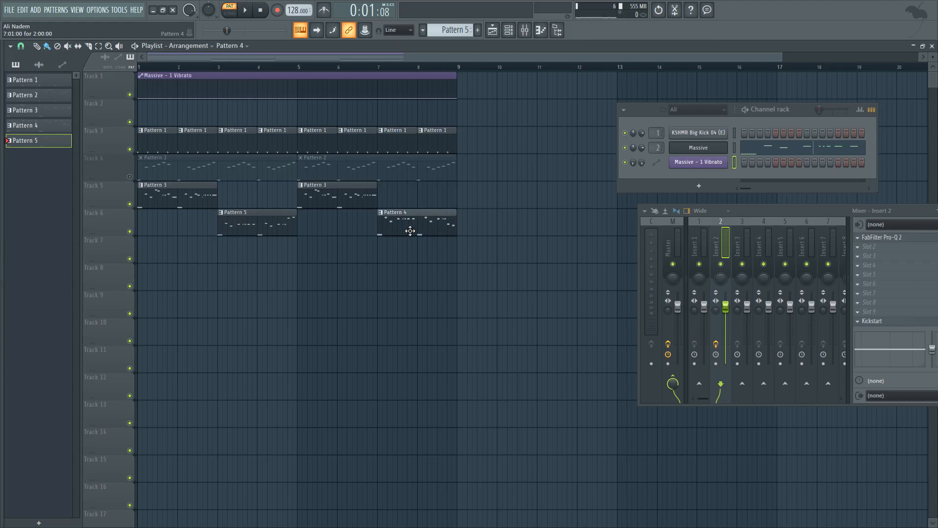
pyautogui.click(129, 231)
pyautogui.click(225, 198)
pyautogui.moveTo(226, 198); pyautogui.dragTo(399, 193)
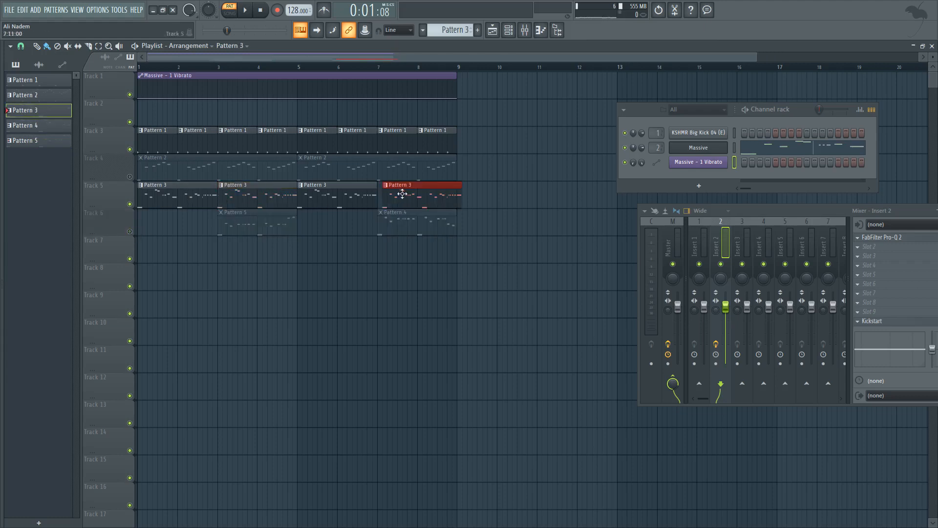
# - Draw rising vibrato ramps at the ends of bars 1 and 2, trim the Vibrato clip to two bars and play it
pyautogui.click(210, 98)
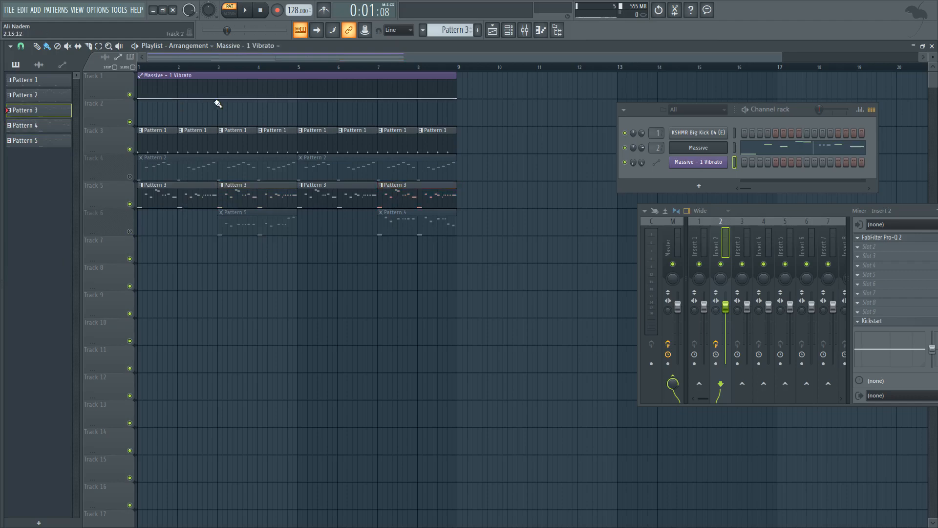
pyautogui.scroll(3, 249, 110)
pyautogui.scroll(3, 257, 105)
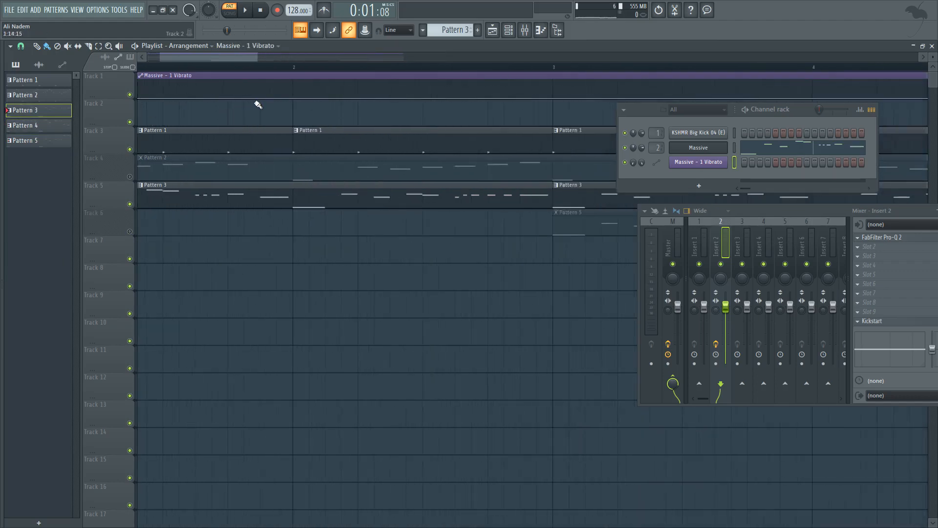
pyautogui.moveTo(293, 98)
pyautogui.mouseDown()
pyautogui.moveTo(315, 88)
pyautogui.moveTo(298, 115)
pyautogui.mouseUp()
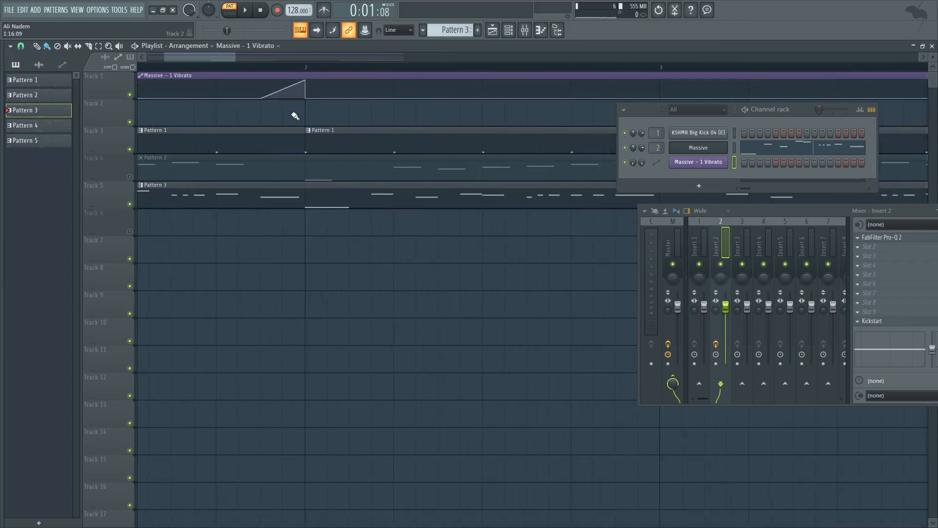
pyautogui.scroll(-2, 419, 122)
pyautogui.scroll(1, 326, 95)
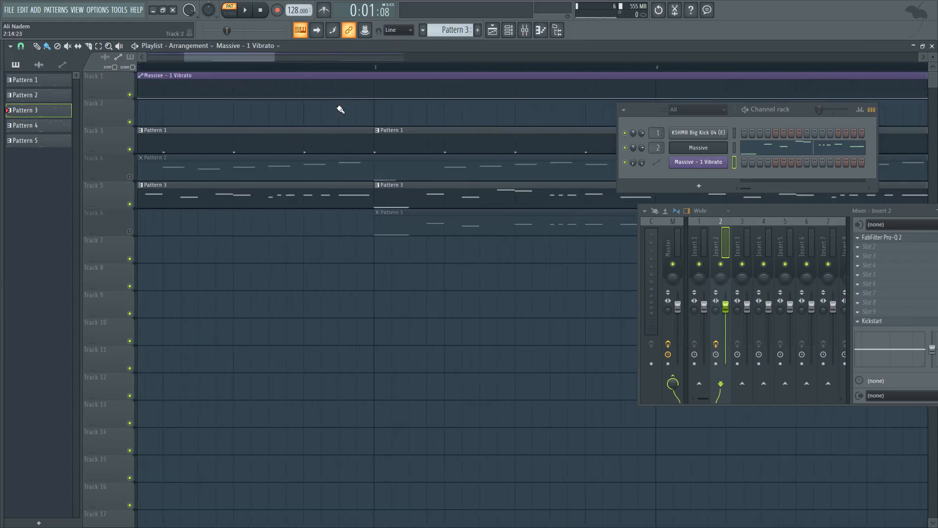
pyautogui.scroll(-5, 342, 122)
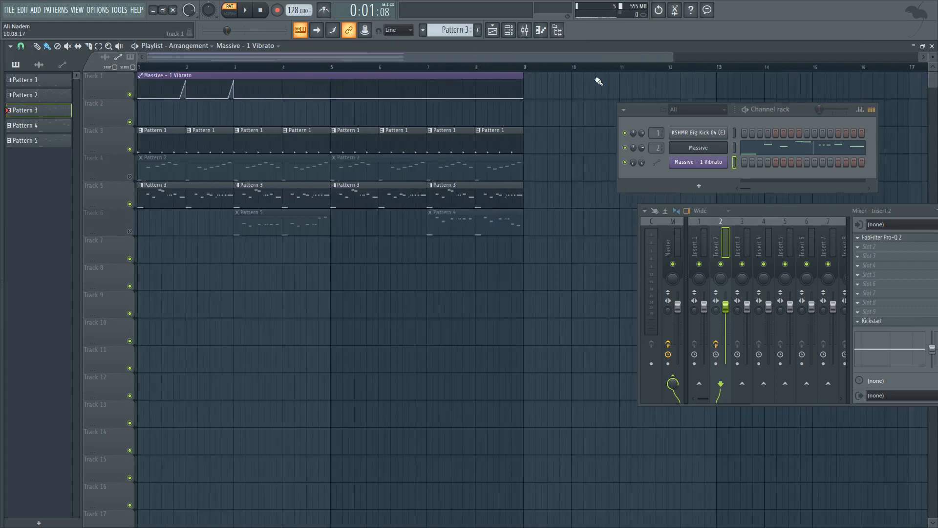
pyautogui.moveTo(519, 76); pyautogui.dragTo(243, 74)
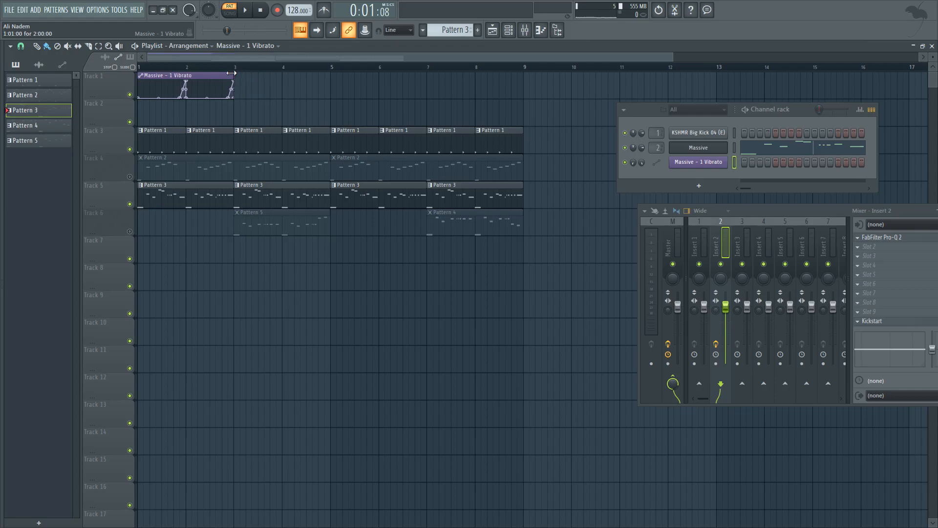
pyautogui.press('space')
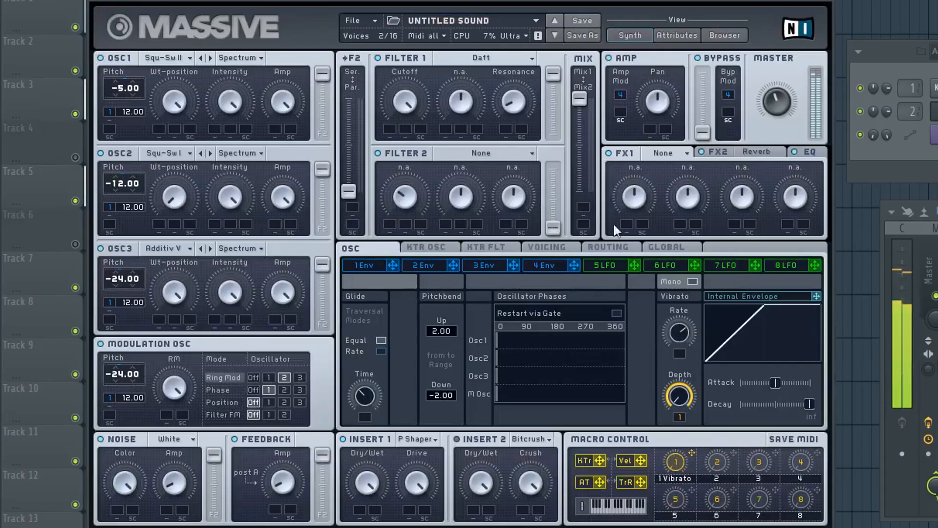
pyautogui.click(112, 0)
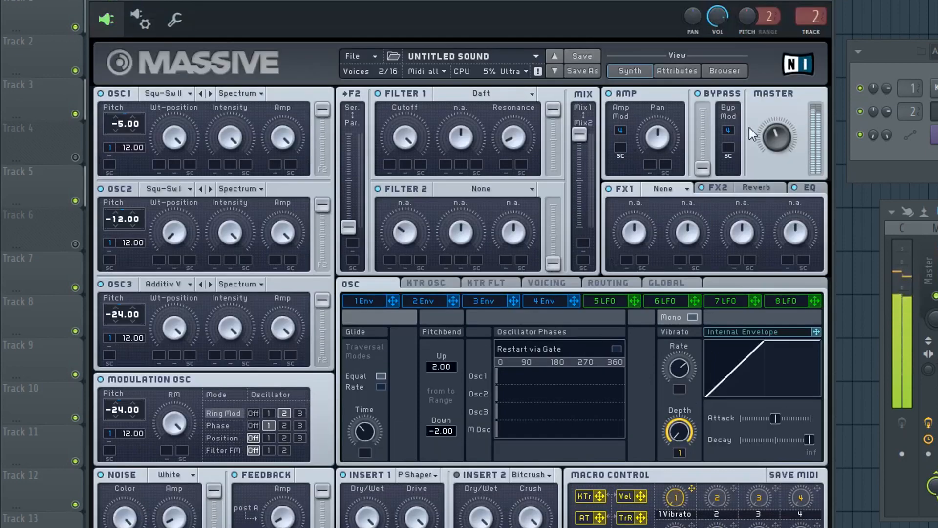
pyautogui.moveTo(768, 16); pyautogui.dragTo(769, 10)
pyautogui.moveTo(679, 449); pyautogui.dragTo(680, 453)
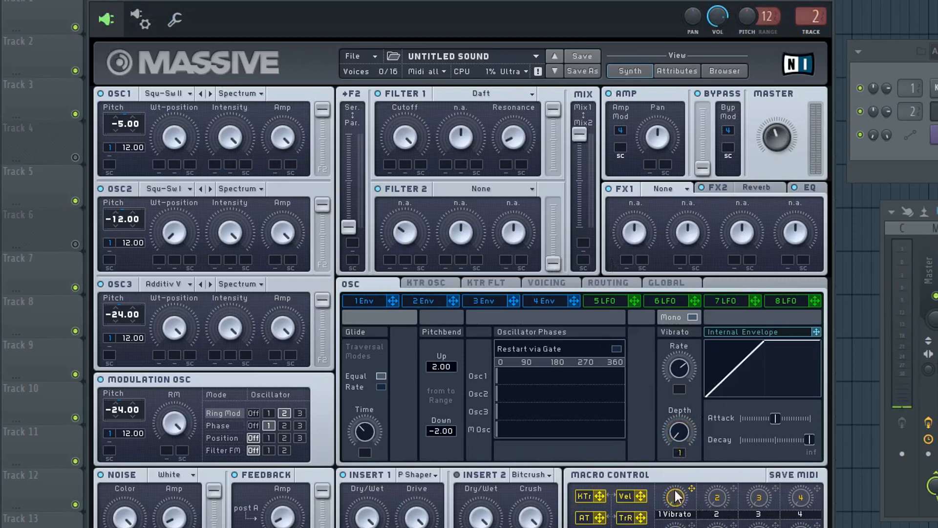
pyautogui.moveTo(681, 453); pyautogui.dragTo(687, 442)
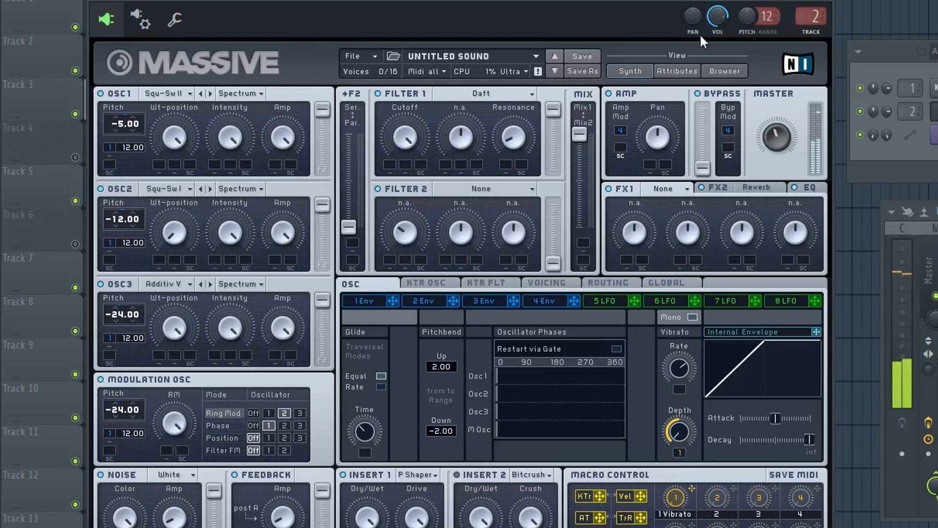
pyautogui.rightClick(747, 15)
pyautogui.click(792, 119)
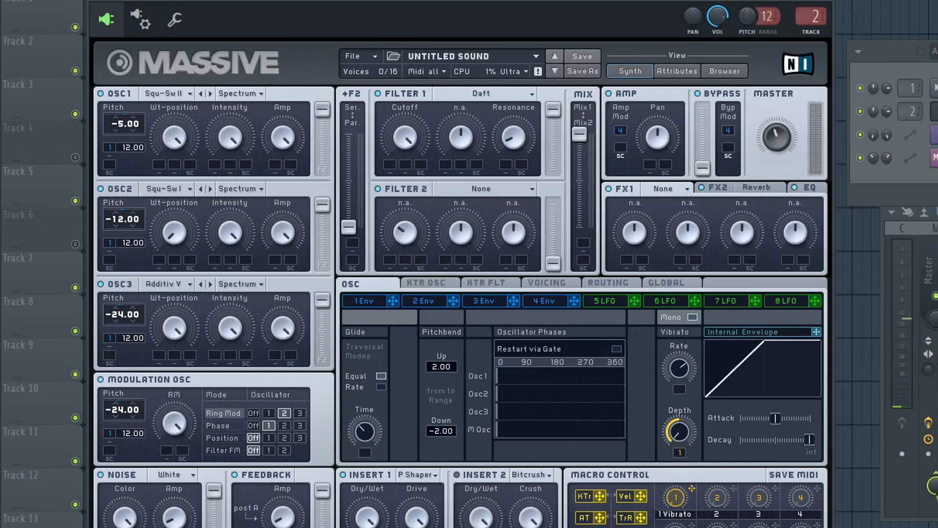
pyautogui.moveTo(649, 0); pyautogui.dragTo(575, 187)
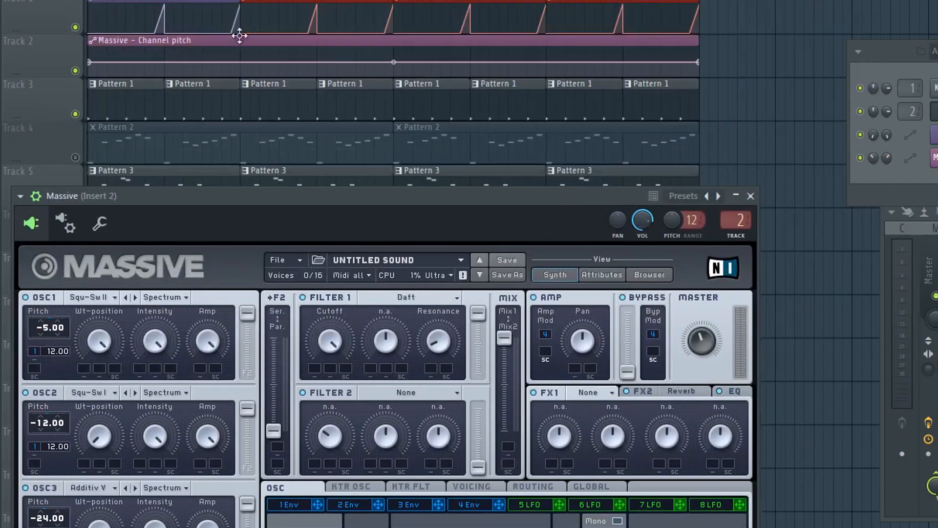
pyautogui.rightClick(673, 219)
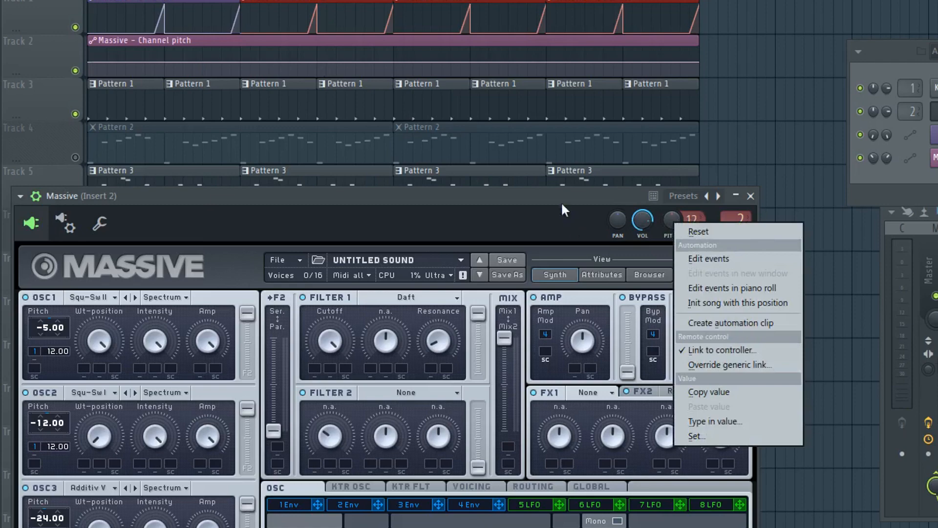
pyautogui.moveTo(538, 197); pyautogui.dragTo(609, 0)
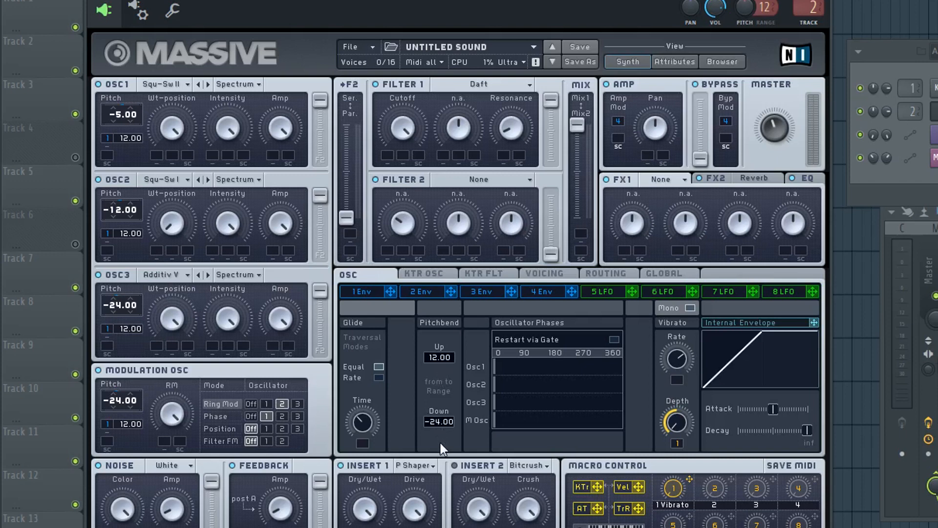
# - Test the channel pitch control and set Massive's downward pitchbend range to -12.00
pyautogui.moveTo(746, 8); pyautogui.dragTo(746, 49)
pyautogui.moveTo(438, 419); pyautogui.dragTo(437, 423)
pyautogui.moveTo(450, 420); pyautogui.dragTo(449, 424)
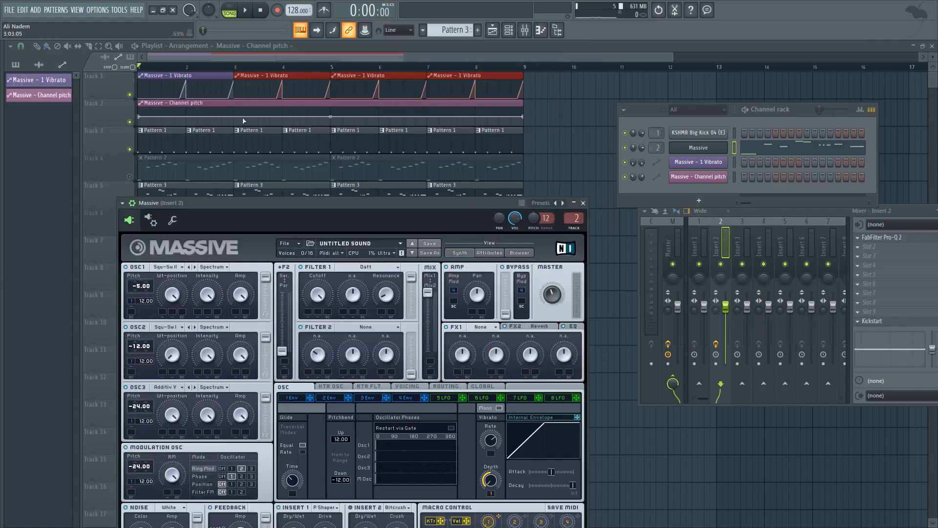
# - Add a Channel pitch automation point at 1:16:00 with value .5 and shape a pitch drop at the end of bar 1
pyautogui.click(110, 113)
pyautogui.keyDown('ctrl'); pyautogui.scroll(4, 110, 115); pyautogui.keyUp('ctrl')
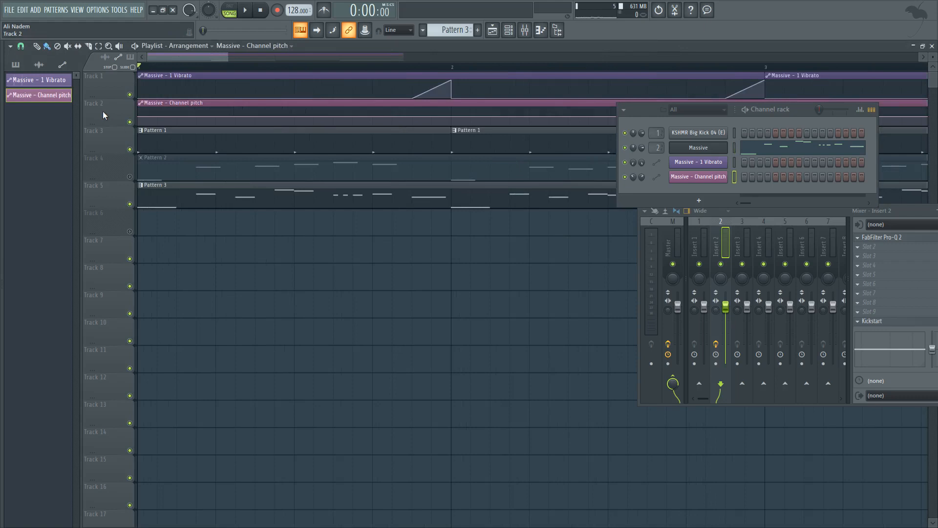
pyautogui.rightClick(291, 116)
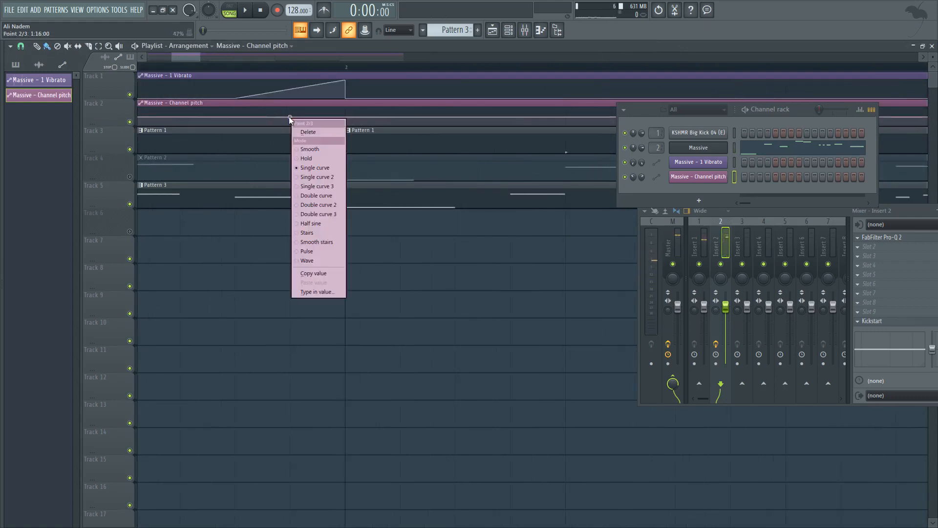
pyautogui.click(310, 292)
pyautogui.write('.5')
pyautogui.press('Return')
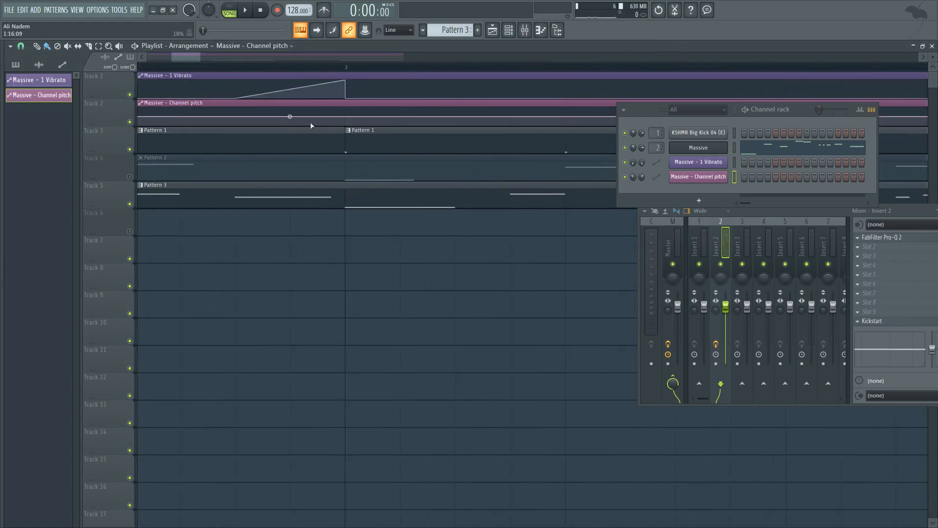
pyautogui.rightClick(346, 125)
pyautogui.moveTo(317, 117); pyautogui.dragTo(315, 82)
# - Repeat the one-bar Channel pitch automation clip along Track 2 through bar 8
pyautogui.keyDown('ctrl'); pyautogui.scroll(-3, 321, 125); pyautogui.keyUp('ctrl')
pyautogui.scroll(-3, 321, 125)
pyautogui.moveTo(188, 108); pyautogui.dragTo(545, 109)
pyautogui.click(498, 113)
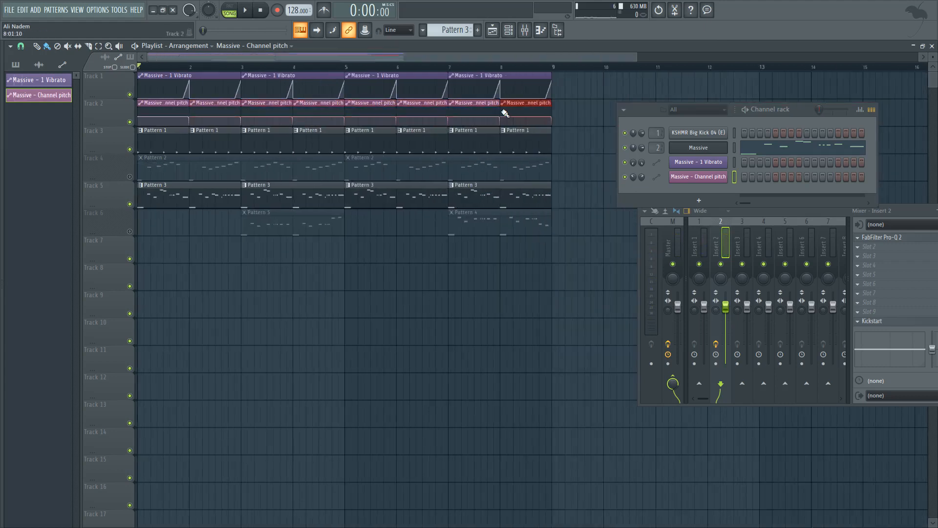
# - Play the arrangement from bar 1 and examine the vibrato and channel pitch automation at the bar ends
pyautogui.scroll(3, 176, 69)
pyautogui.click(174, 67)
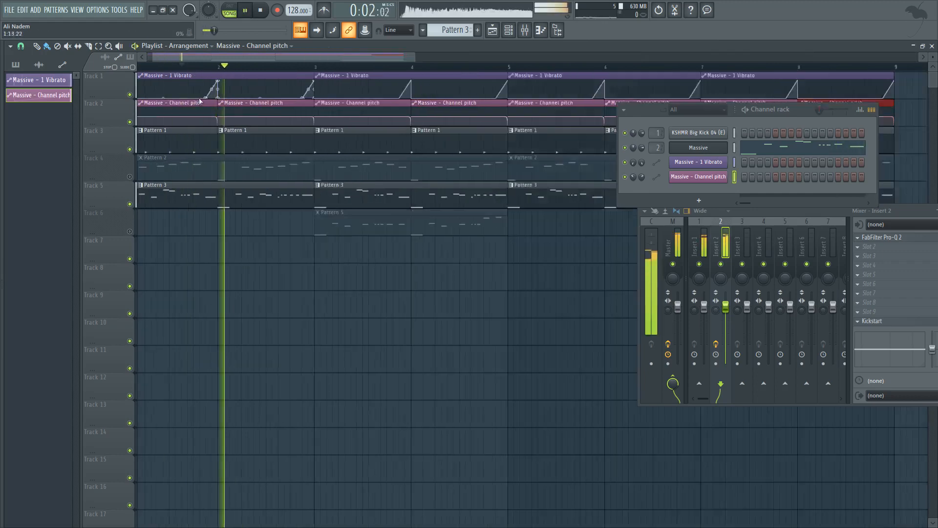
pyautogui.scroll(2, 398, 117)
pyautogui.scroll(2, 398, 117)
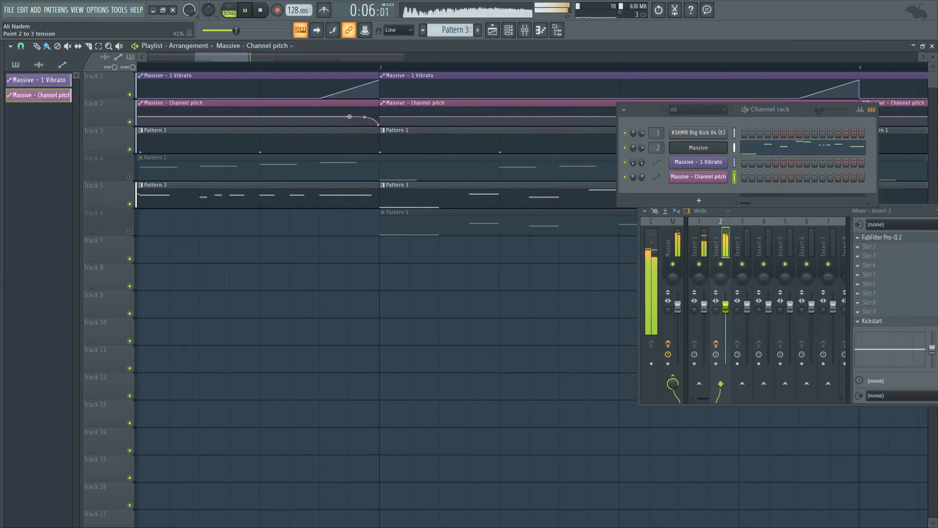
pyautogui.scroll(-5, 335, 151)
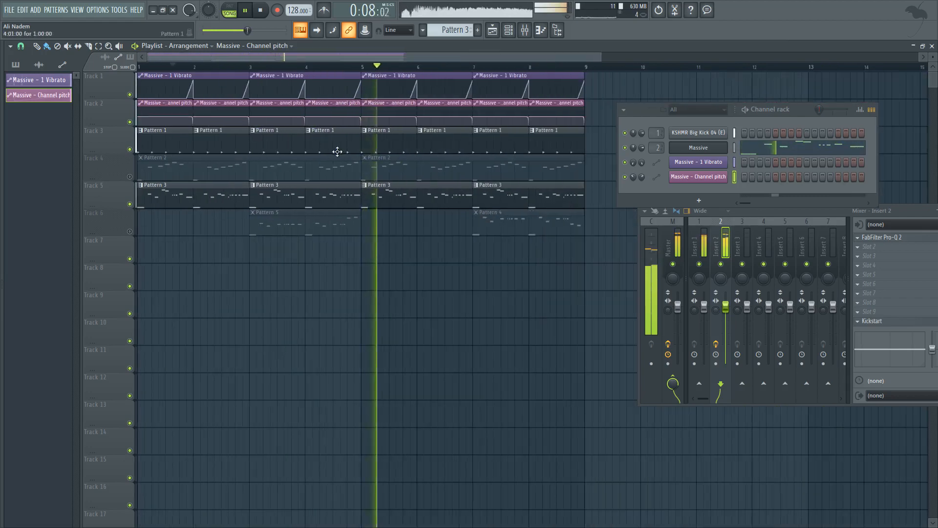
# - Reopen Massive, load Simple Delay into Insert 2, and adjust its Time to a low setting
pyautogui.click(698, 147)
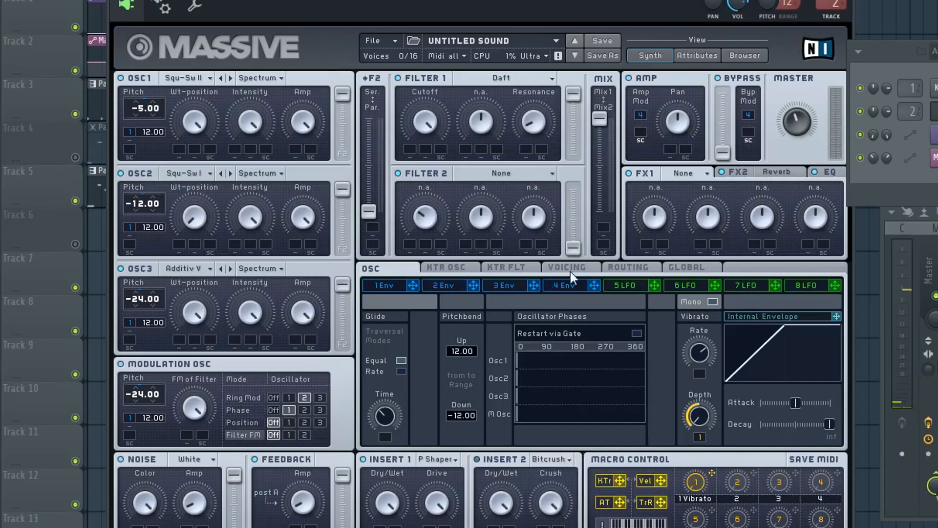
pyautogui.click(441, 247)
pyautogui.click(439, 256)
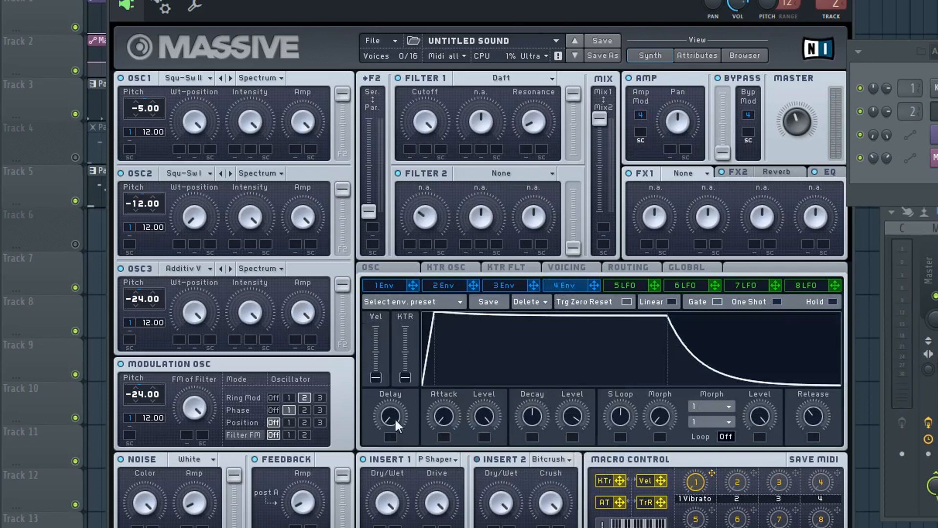
pyautogui.click(559, 460)
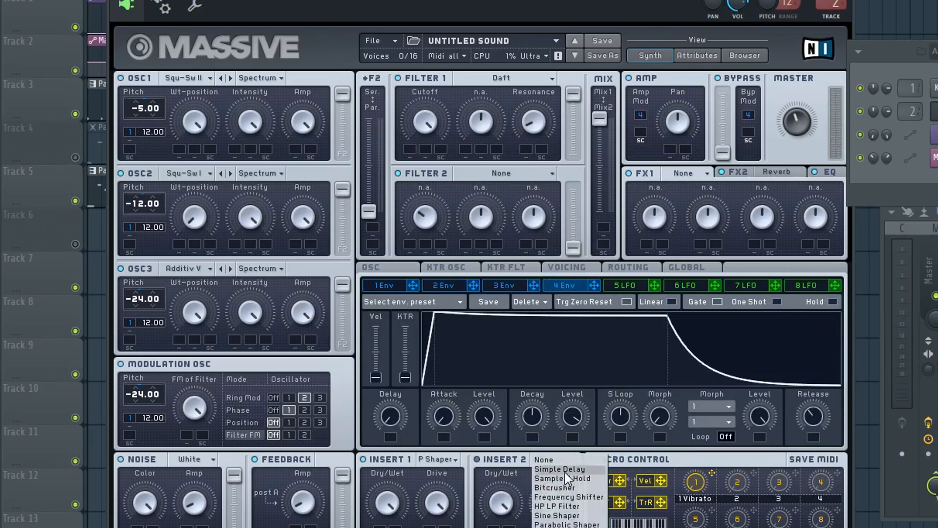
pyautogui.click(564, 470)
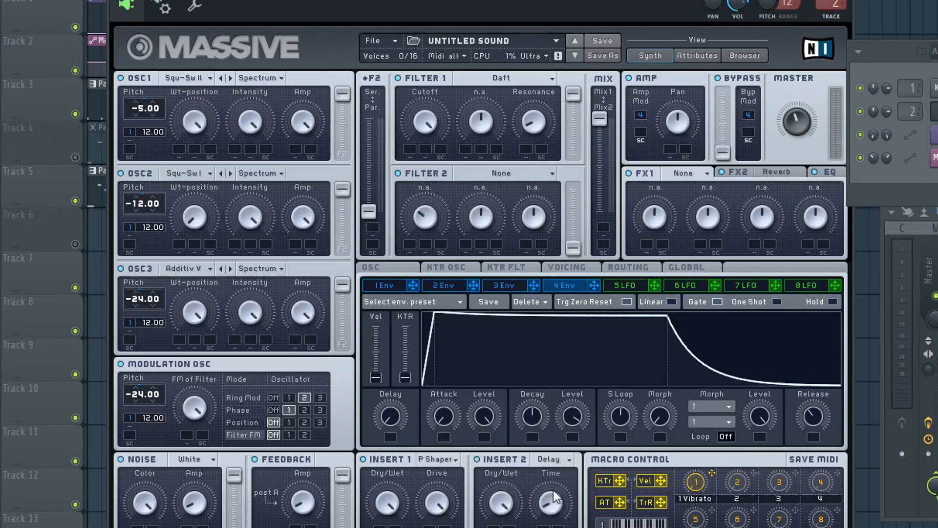
pyautogui.moveTo(557, 498)
pyautogui.mouseDown()
pyautogui.moveTo(558, 418)
pyautogui.moveTo(554, 505)
pyautogui.mouseUp()
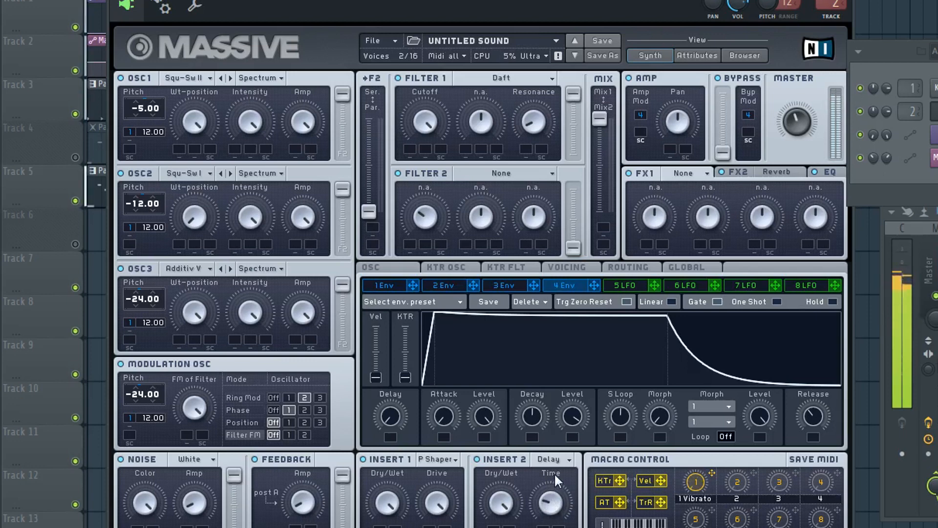
pyautogui.moveTo(554, 473); pyautogui.dragTo(553, 501)
# - Try Chorus and Classic Tube as Massive's FX1 effect
pyautogui.click(680, 173)
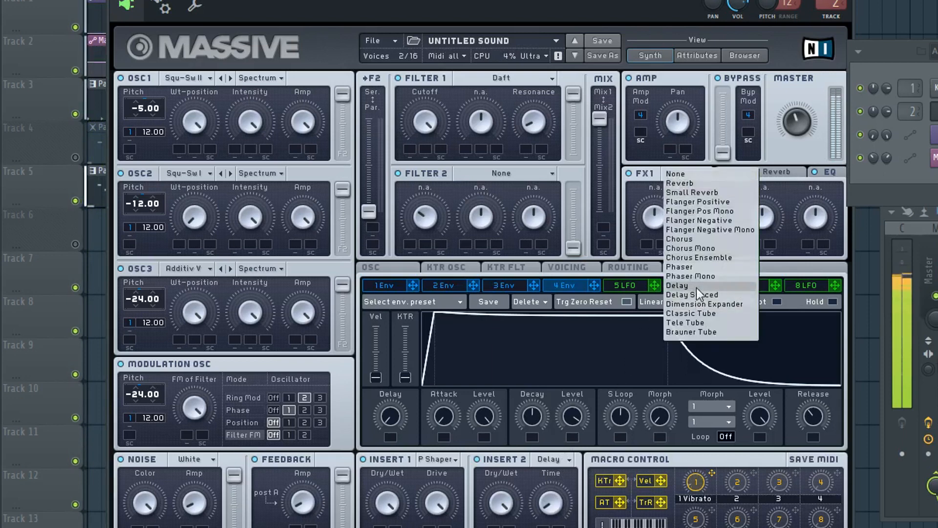
pyautogui.click(686, 238)
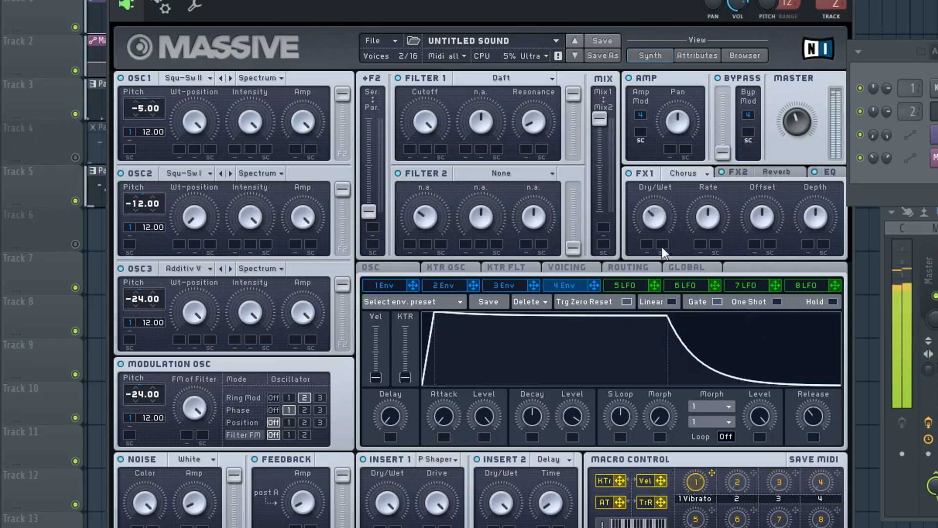
pyautogui.click(689, 173)
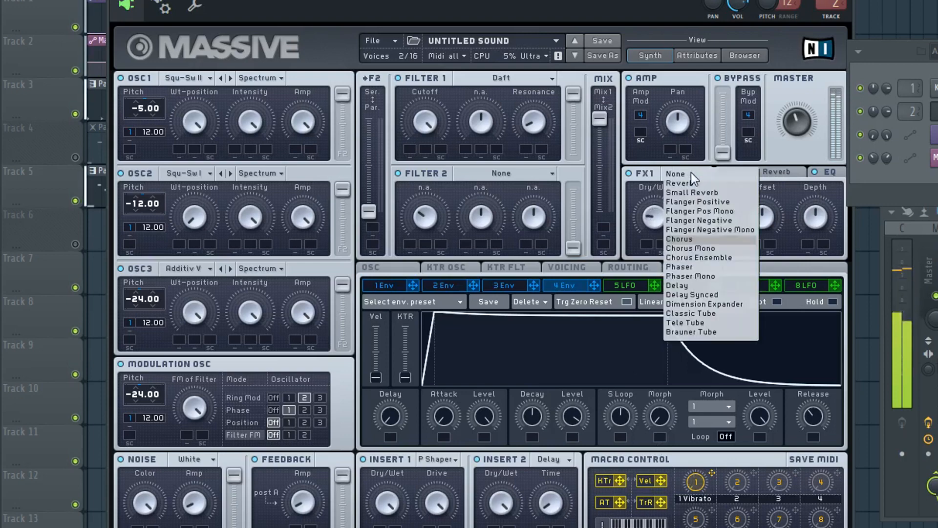
pyautogui.click(688, 315)
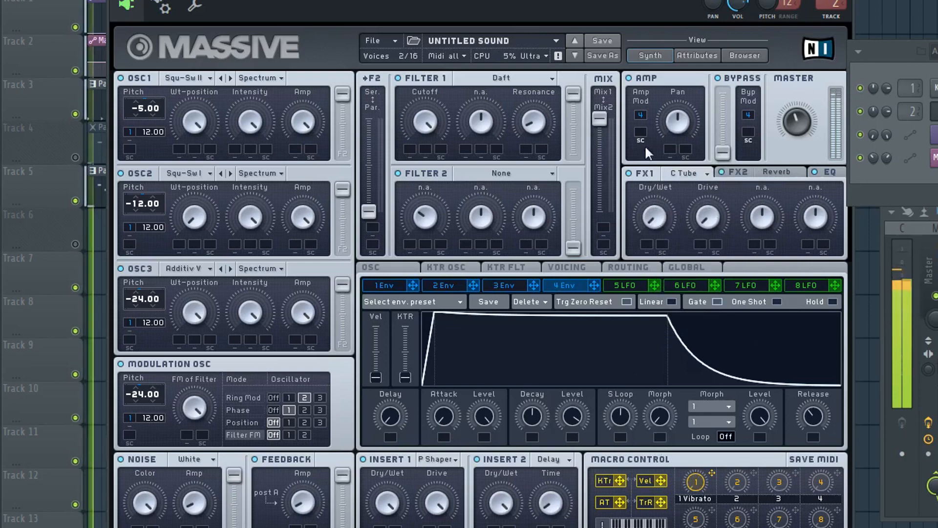
# - Set FX1 to Brauner Tube, with Drive around halfway and Dry/Wet turned low
pyautogui.click(682, 173)
pyautogui.click(694, 332)
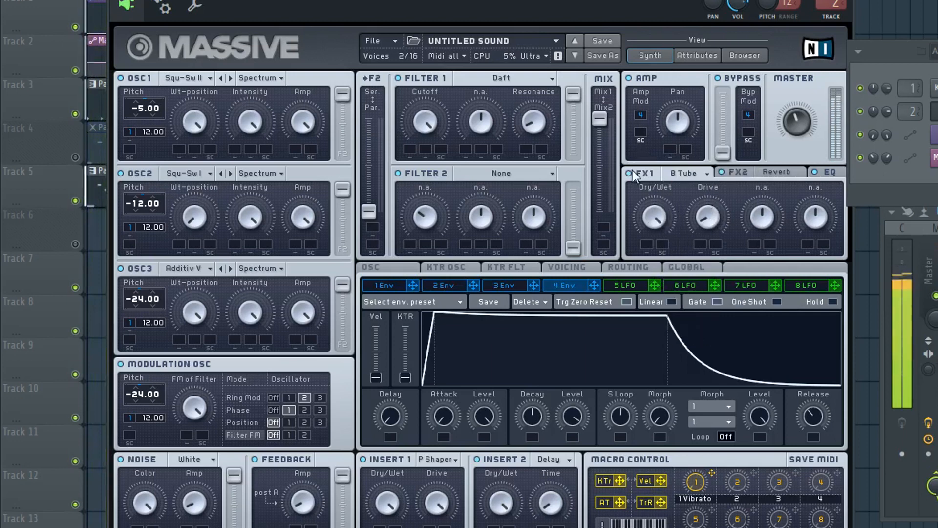
pyautogui.moveTo(707, 215); pyautogui.dragTo(710, 157)
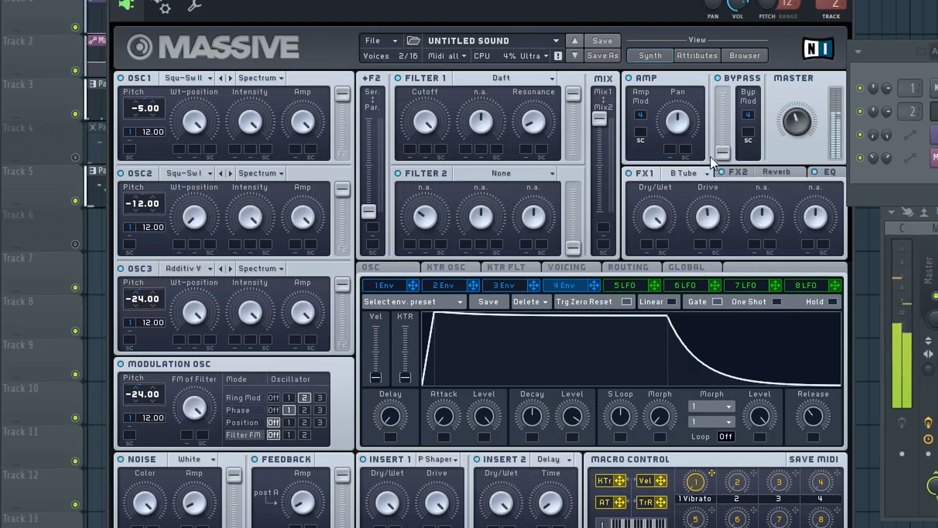
pyautogui.moveTo(710, 206); pyautogui.dragTo(709, 225)
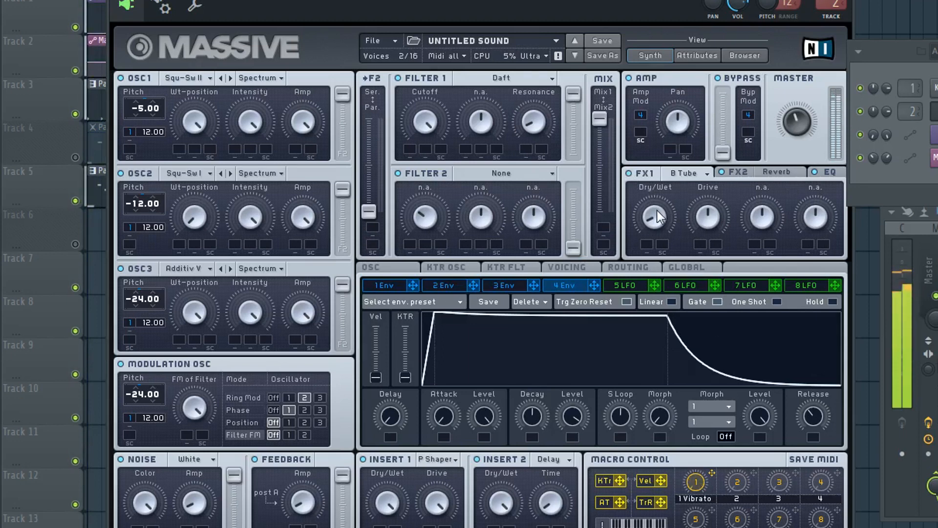
pyautogui.moveTo(658, 211); pyautogui.dragTo(656, 226)
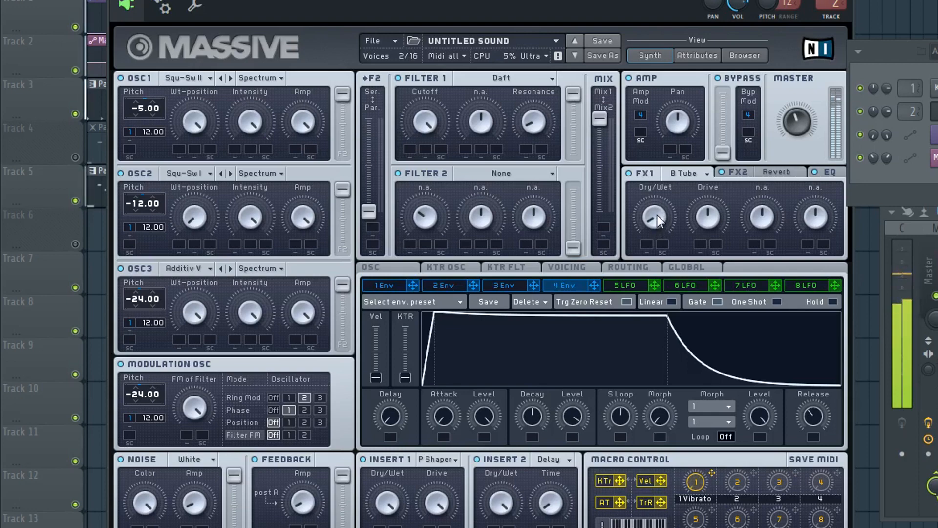
# - Compare OSC1's sound using the Squ-Sw I and Squ-Sw II wavetables
pyautogui.click(221, 77)
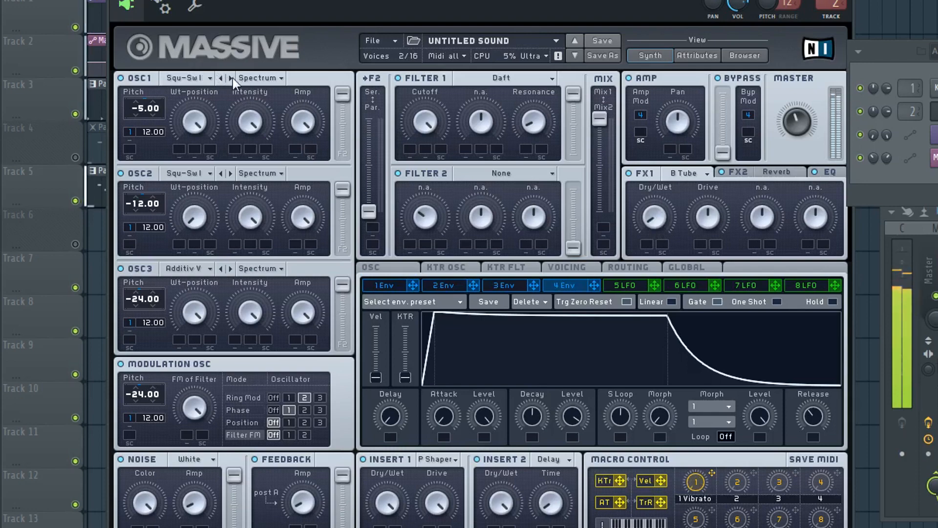
pyautogui.click(231, 78)
# - Try Restart via Gate with different oscillator start phases during playback, and check the Voicing settings
pyautogui.click(370, 267)
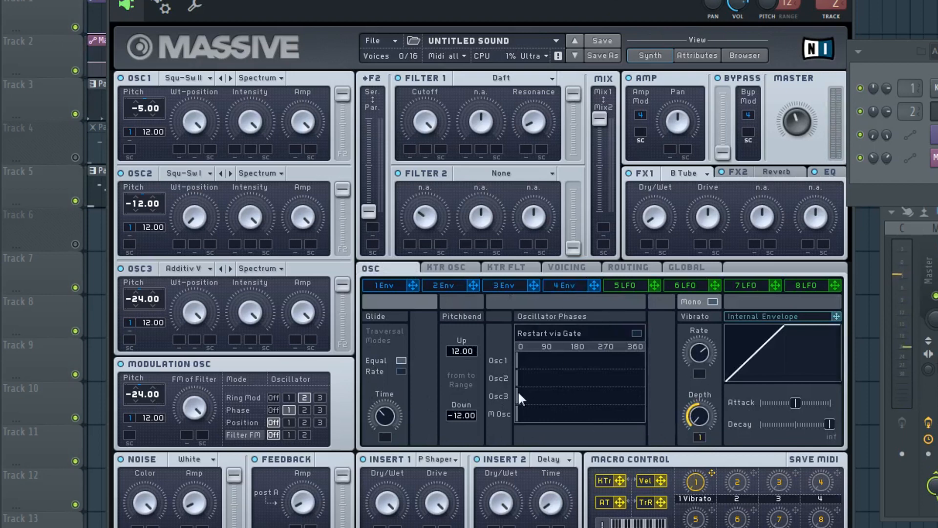
pyautogui.click(636, 334)
pyautogui.moveTo(545, 376)
pyautogui.mouseDown()
pyautogui.moveTo(560, 370)
pyautogui.moveTo(557, 363)
pyautogui.mouseUp()
pyautogui.press('space')
pyautogui.moveTo(528, 397)
pyautogui.mouseDown()
pyautogui.moveTo(571, 401)
pyautogui.moveTo(554, 399)
pyautogui.moveTo(572, 363)
pyautogui.moveTo(555, 388)
pyautogui.moveTo(585, 411)
pyautogui.moveTo(621, 410)
pyautogui.mouseUp()
pyautogui.press('space')
pyautogui.click(568, 269)
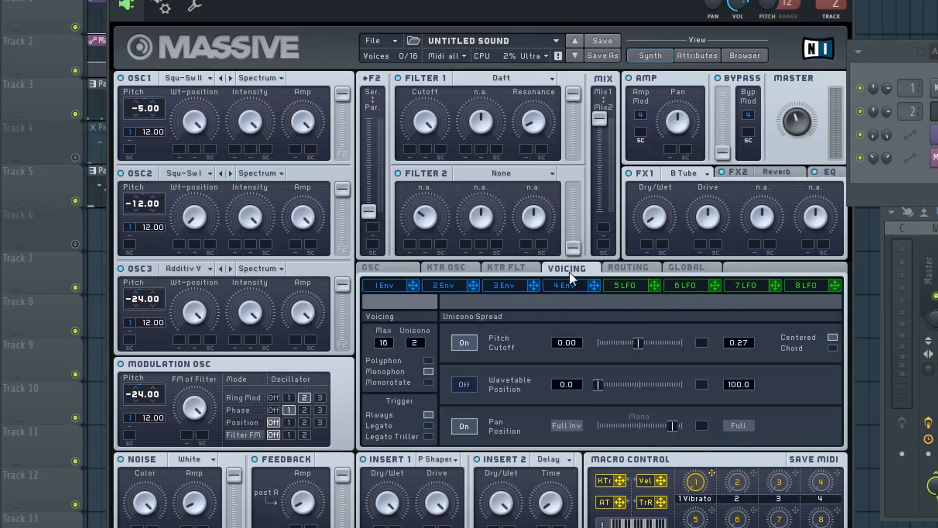
# - Set the oscillator phases with Osc1 and M Osc below 90, Osc2 just above 90 and Osc3 past 270, leaving Restart via Gate off
pyautogui.click(395, 267)
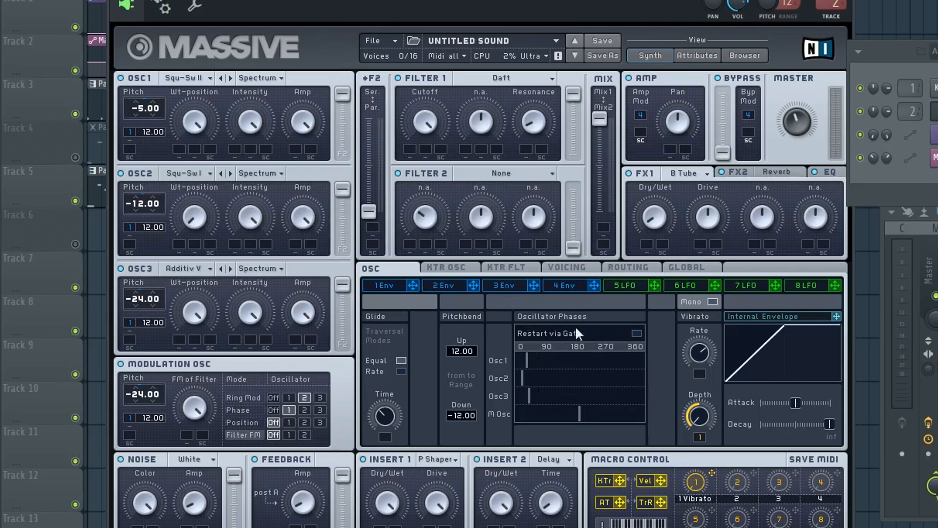
pyautogui.moveTo(552, 354); pyautogui.dragTo(673, 397)
pyautogui.moveTo(608, 409)
pyautogui.mouseDown()
pyautogui.moveTo(666, 406)
pyautogui.moveTo(573, 405)
pyautogui.moveTo(618, 407)
pyautogui.mouseUp()
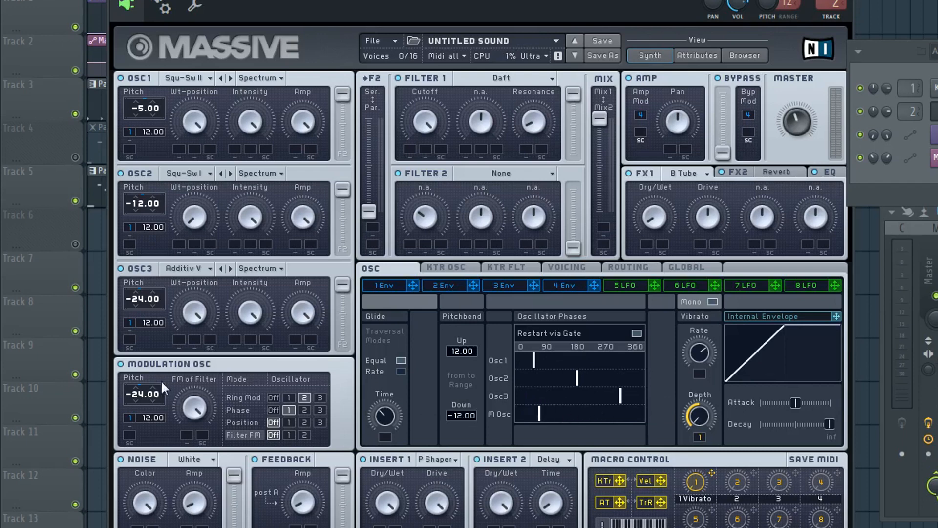
pyautogui.moveTo(578, 419); pyautogui.dragTo(559, 376)
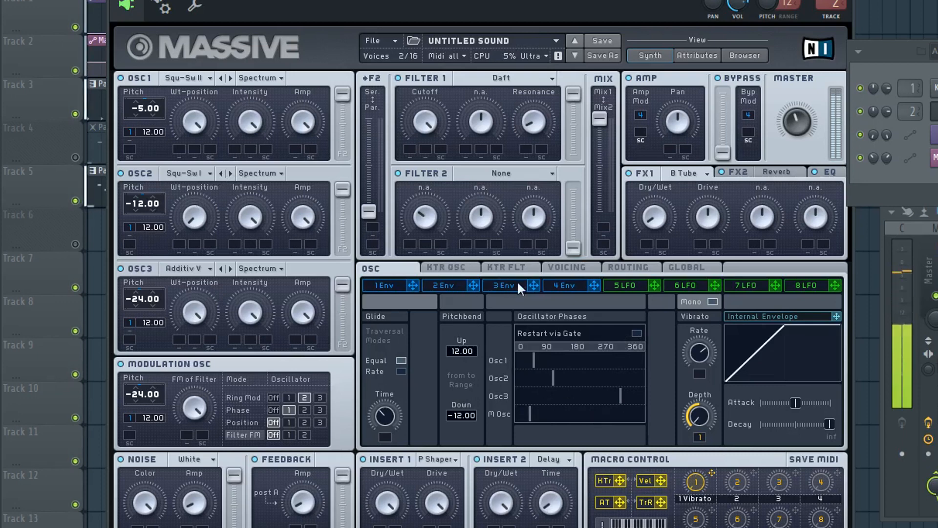
# - Switch modulator 5 to Performer, assign it at -12.00 to all four oscillator pitches, and check the Voicing settings
pyautogui.click(573, 268)
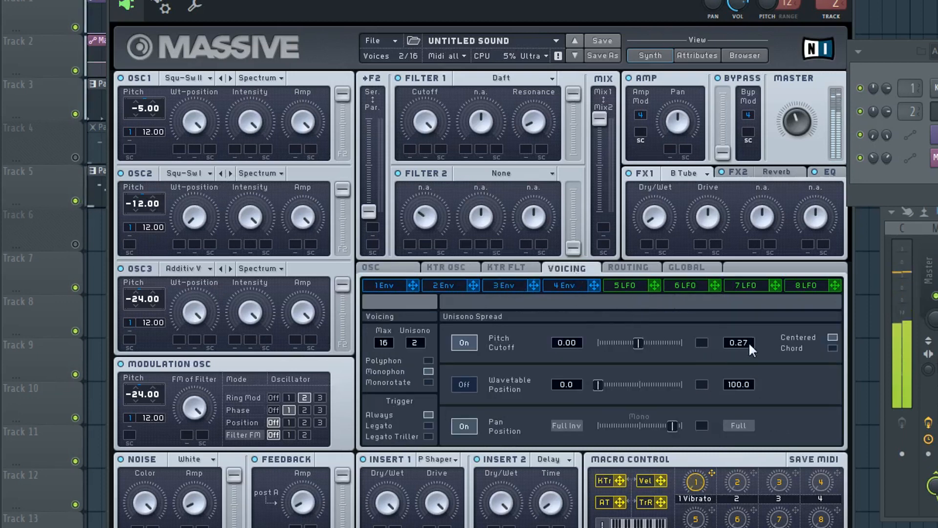
pyautogui.click(625, 286)
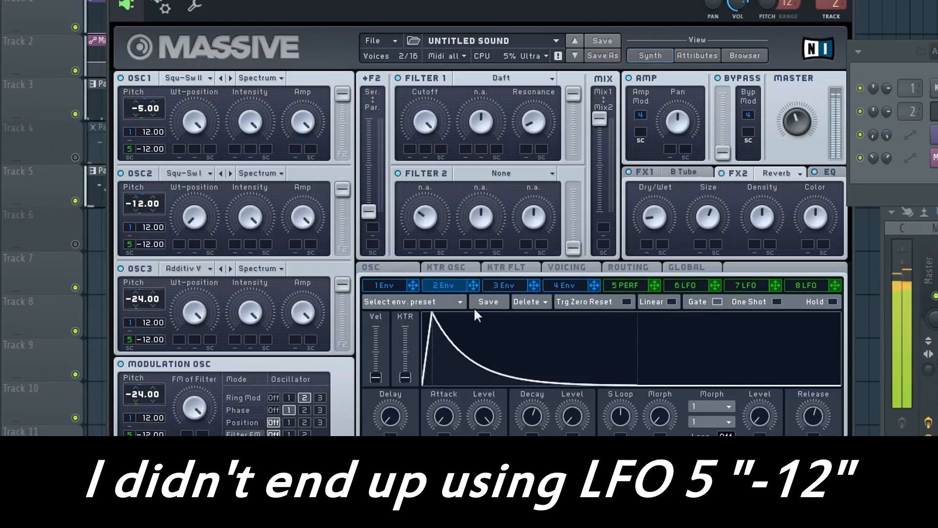
pyautogui.click(570, 268)
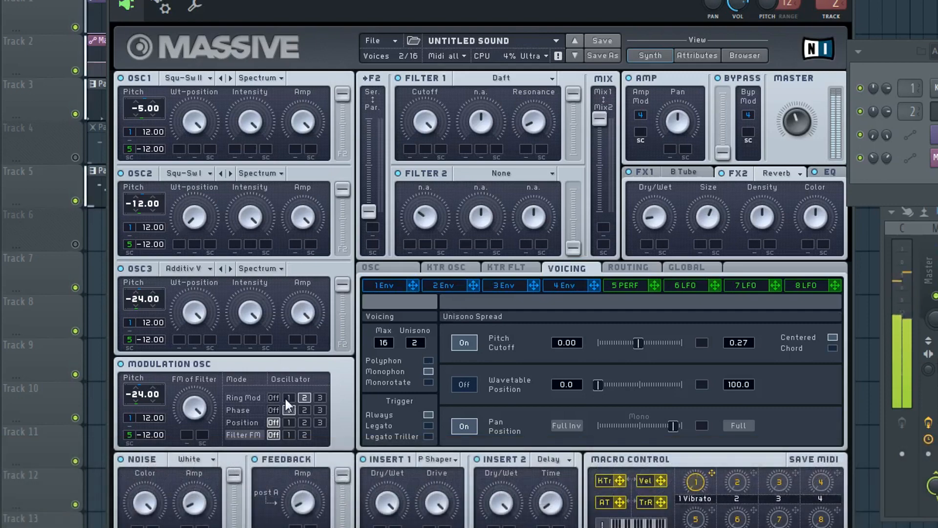
# - Review the Modulation OSC's Ring Mod, Phase and pitch settings
pyautogui.click(301, 396)
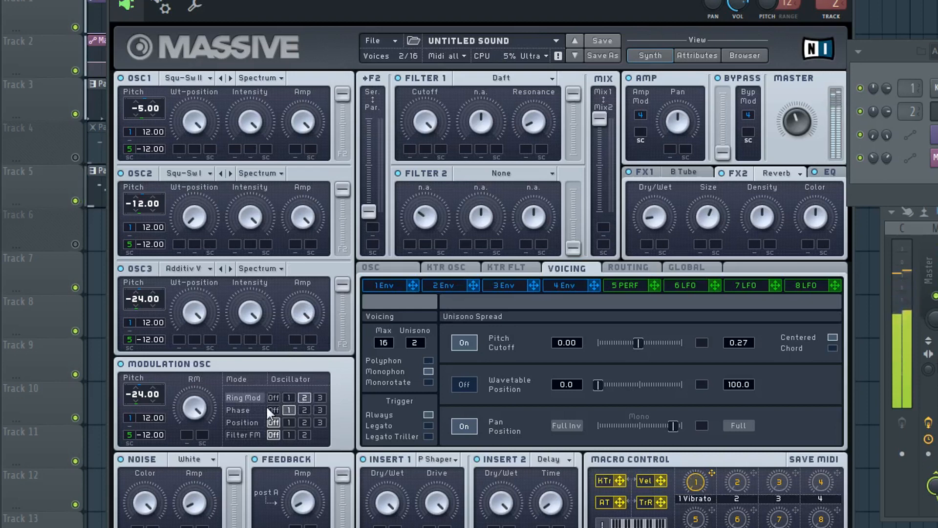
pyautogui.click(243, 410)
pyautogui.moveTo(139, 393); pyautogui.dragTo(203, 392)
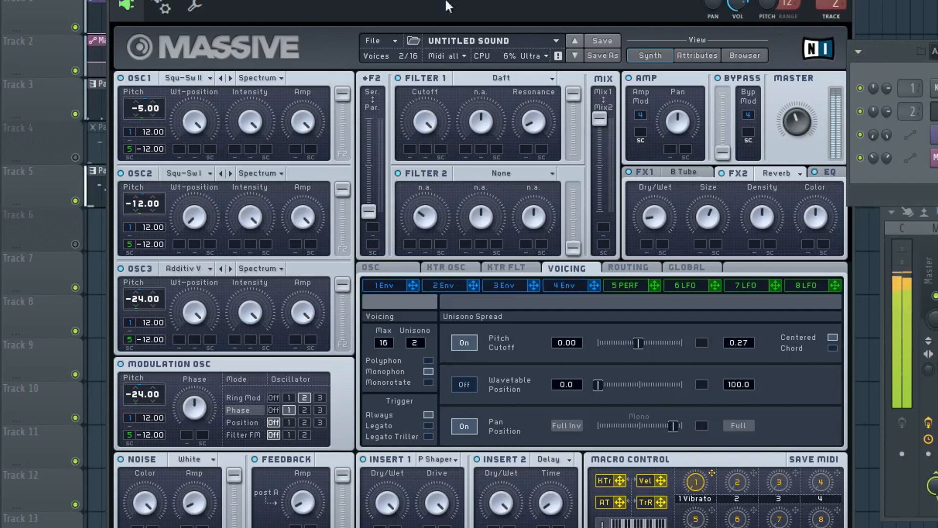
# - Remove modulator 5's pitch assignments from OSC1, OSC2, OSC3 and the Modulation OSC
pyautogui.moveTo(447, 6)
pyautogui.mouseDown()
pyautogui.moveTo(406, 9)
pyautogui.moveTo(449, 10)
pyautogui.moveTo(451, 19)
pyautogui.mouseUp()
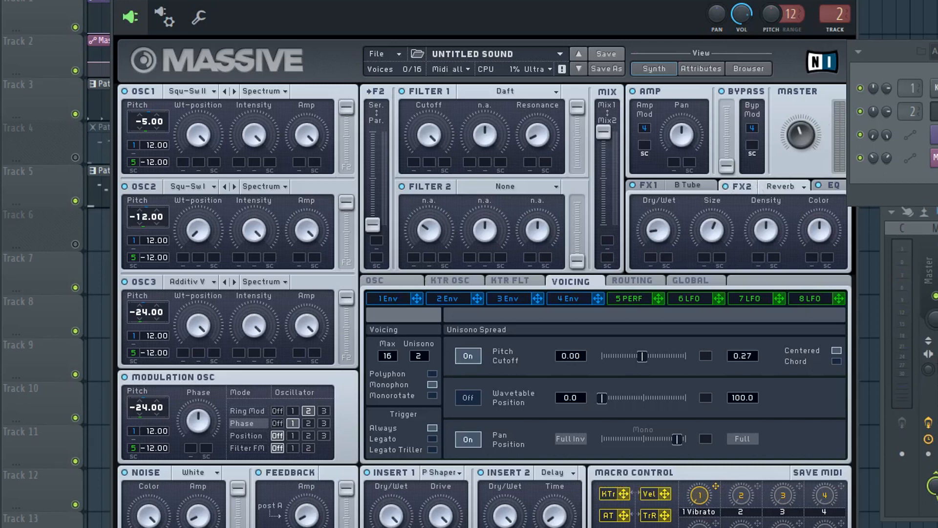
pyautogui.moveTo(935, 212)
pyautogui.mouseDown()
pyautogui.moveTo(895, 234)
pyautogui.moveTo(869, 212)
pyautogui.moveTo(932, 226)
pyautogui.mouseUp()
pyautogui.moveTo(649, 0); pyautogui.dragTo(630, 2)
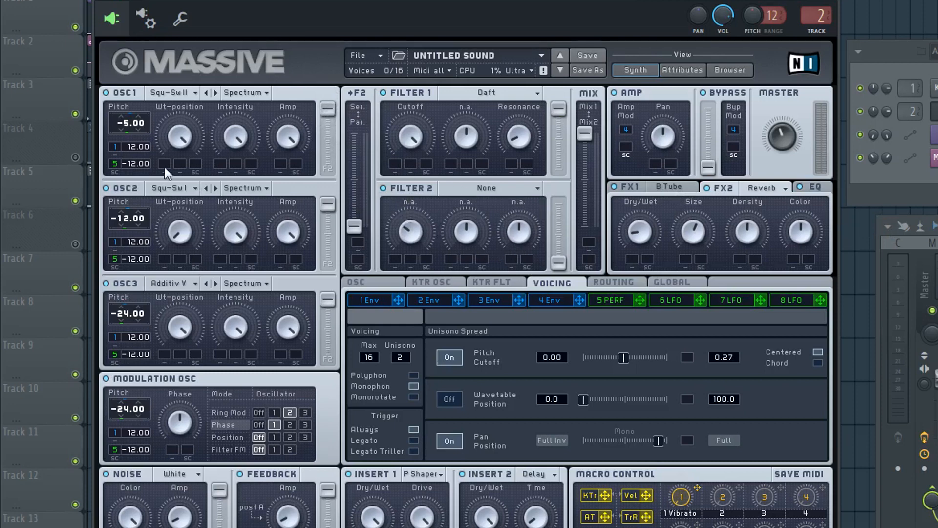
pyautogui.rightClick(119, 163)
pyautogui.click(131, 179)
pyautogui.rightClick(115, 258)
pyautogui.click(129, 274)
pyautogui.rightClick(116, 354)
pyautogui.click(122, 370)
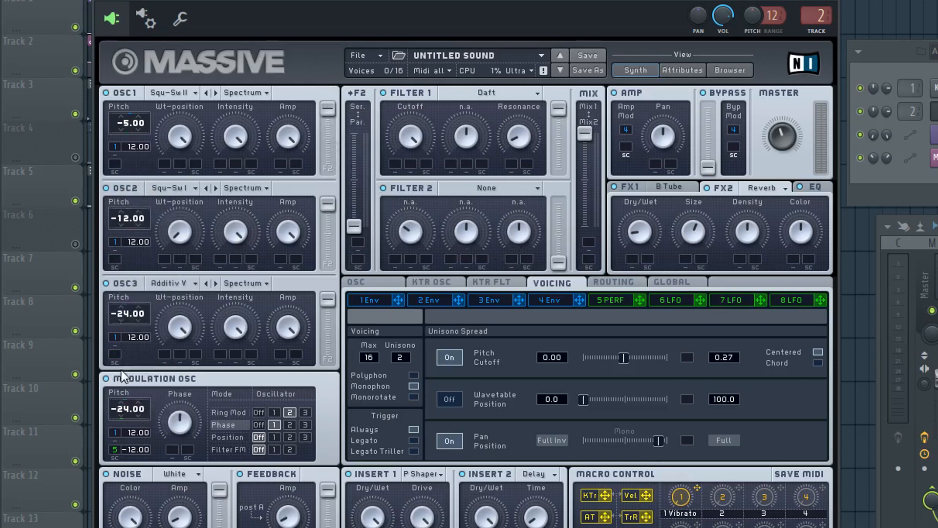
pyautogui.rightClick(115, 449)
pyautogui.click(135, 468)
# - Review Massive's oscillator phases, FX1, FX2, EQ, routing and global settings
pyautogui.click(391, 283)
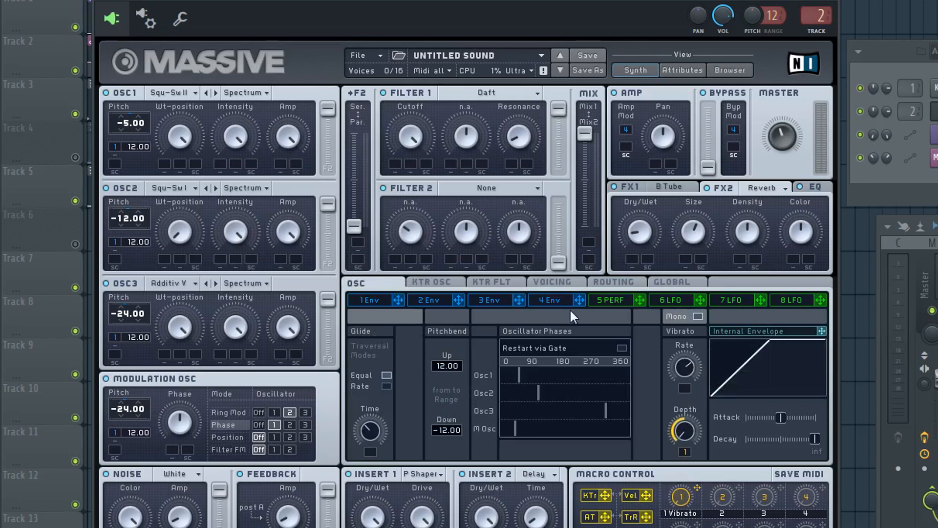
pyautogui.click(680, 187)
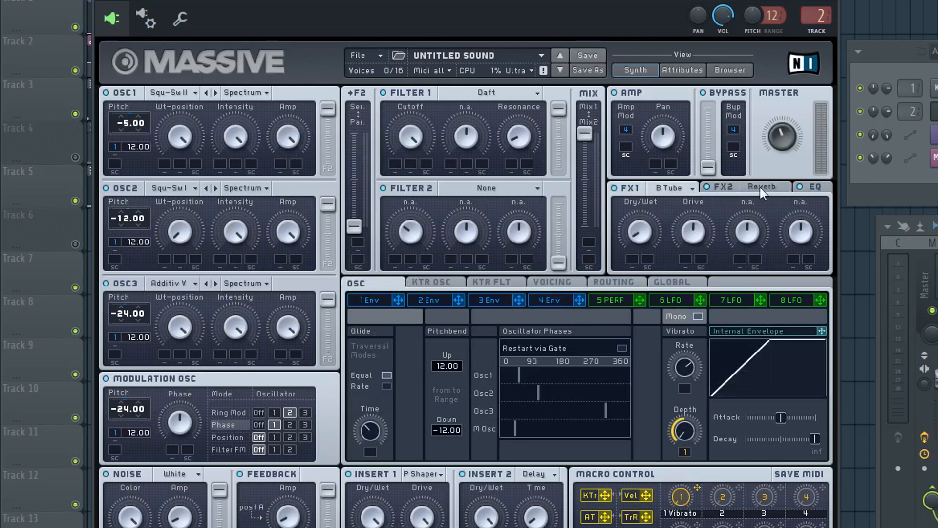
pyautogui.click(761, 186)
pyautogui.click(810, 185)
pyautogui.click(762, 186)
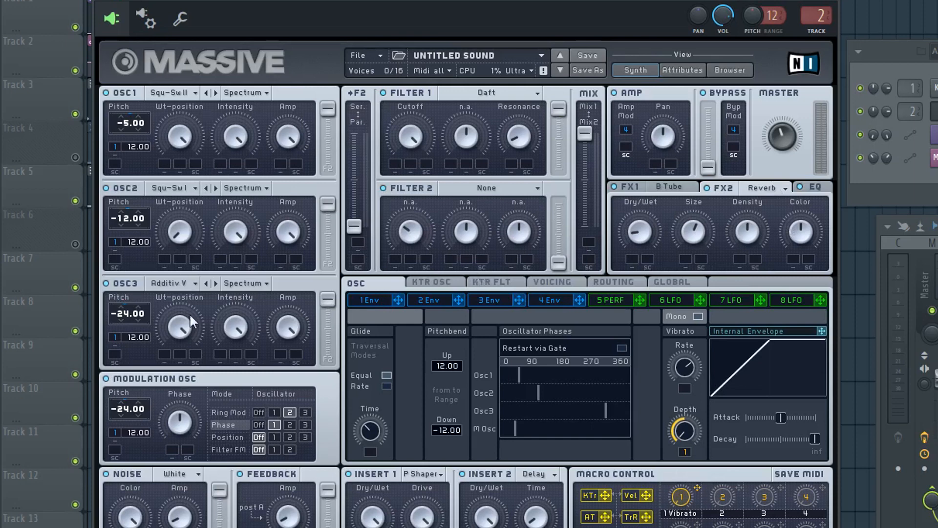
pyautogui.click(623, 283)
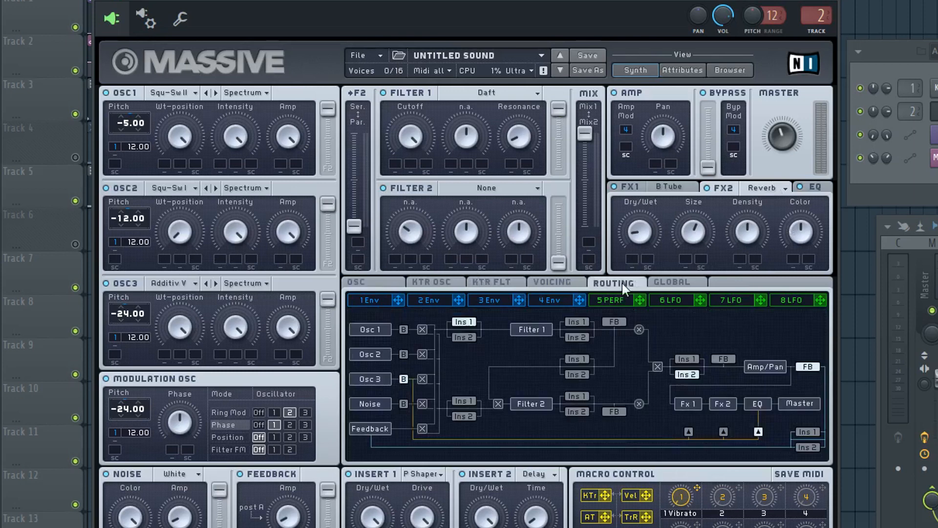
pyautogui.click(677, 284)
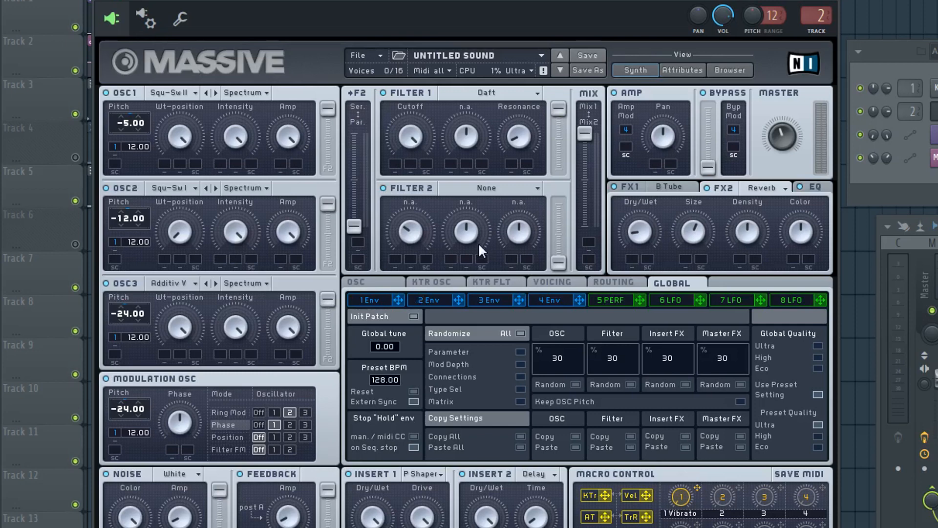
pyautogui.moveTo(878, 527); pyautogui.dragTo(849, 527)
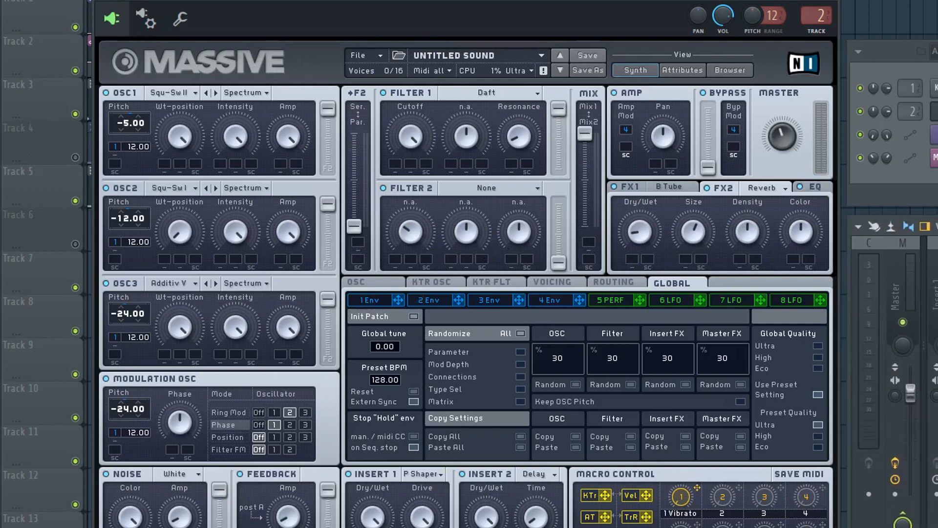